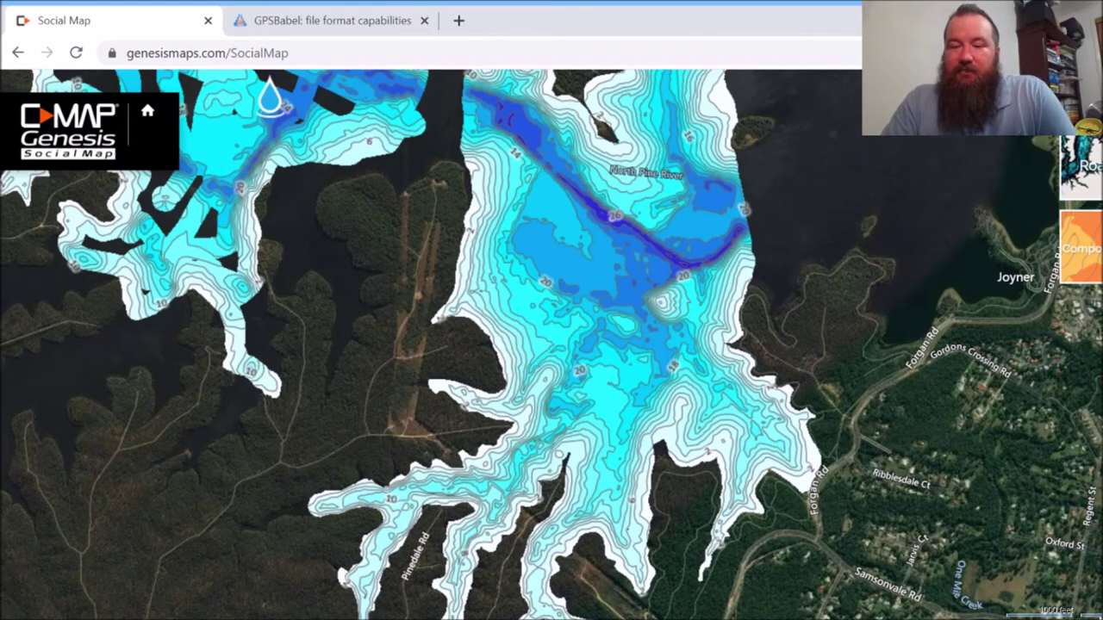
Step: Examine the depth contours around the North Pine River channel on the C-MAP Genesis Social Map
{"action": "scroll", "coordinate": [574, 344], "scroll_direction": "up", "scroll_amount": 2}
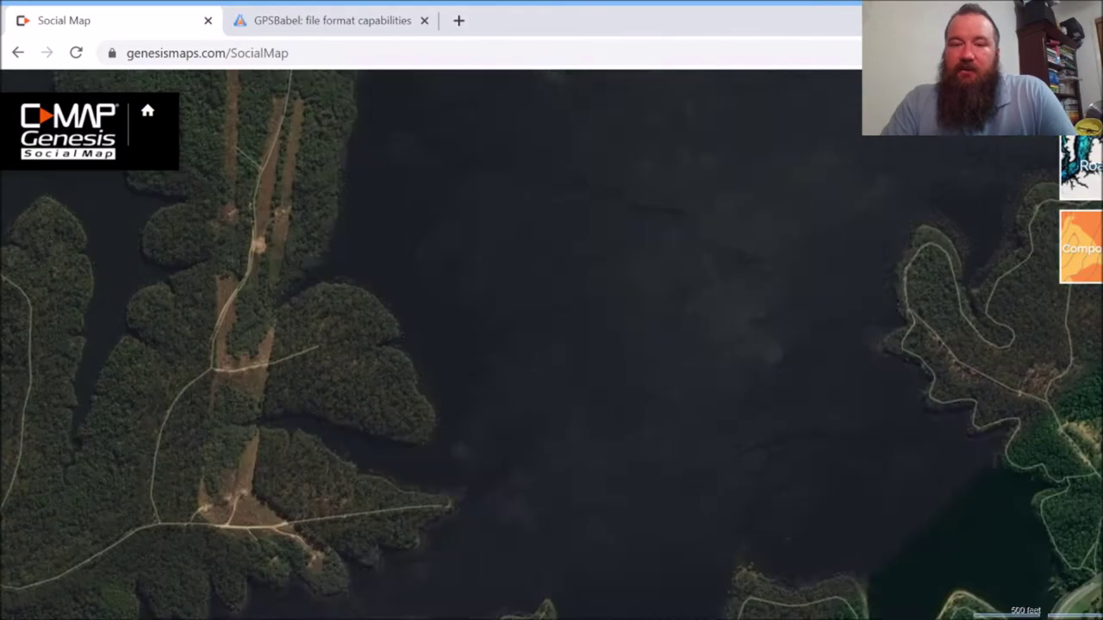
{"action": "left_click_drag", "start_coordinate": [552, 177], "coordinate": [508, 379]}
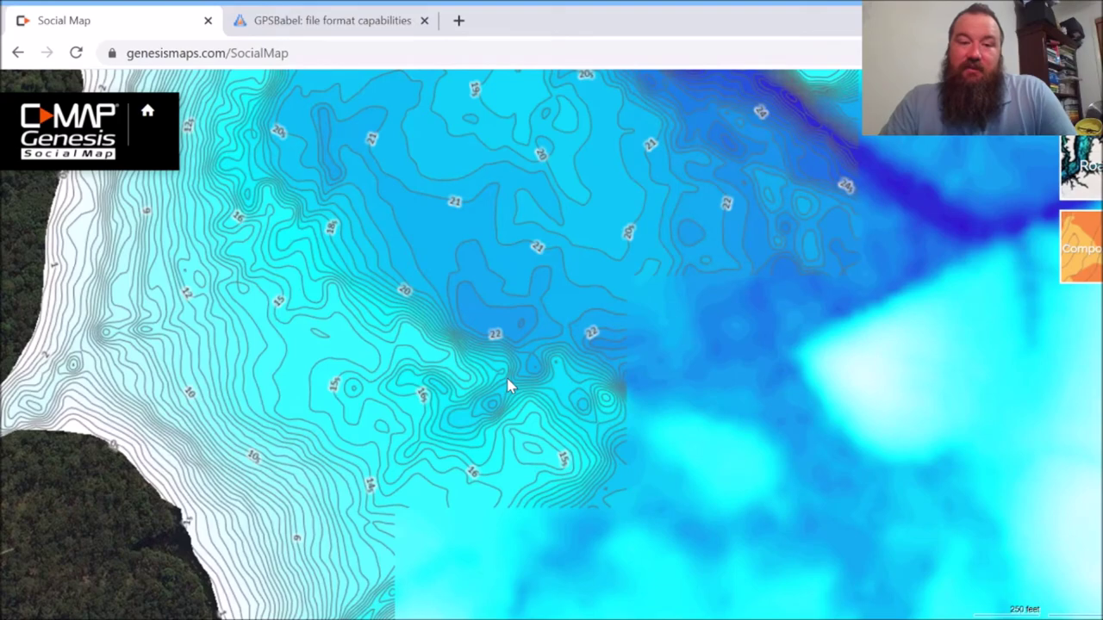
{"action": "left_click_drag", "start_coordinate": [524, 275], "coordinate": [461, 454]}
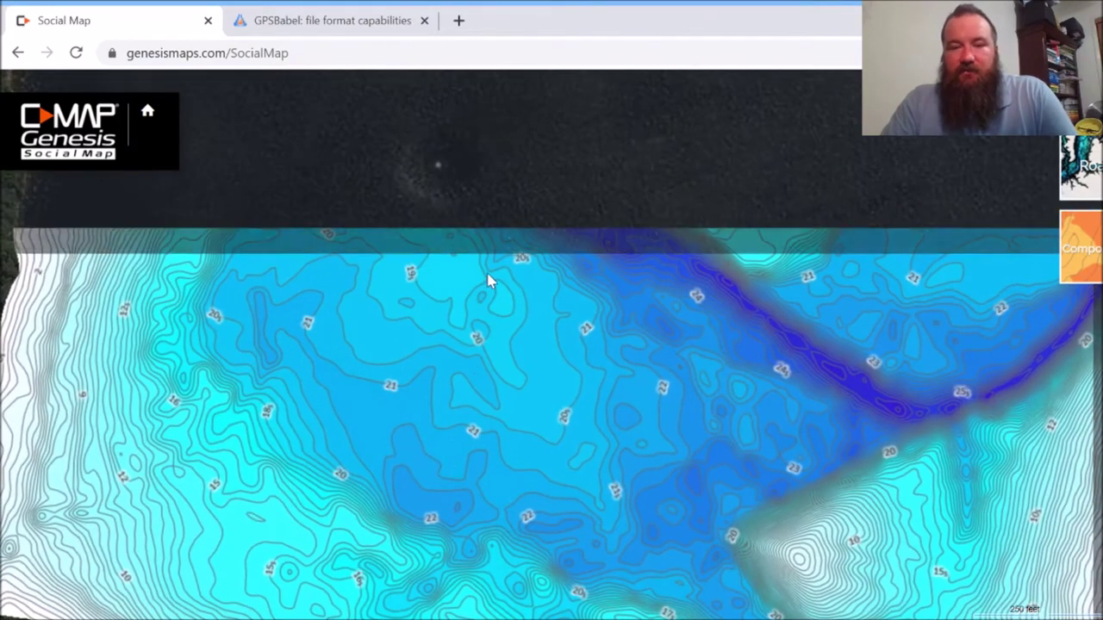
{"action": "left_click_drag", "start_coordinate": [396, 254], "coordinate": [410, 416]}
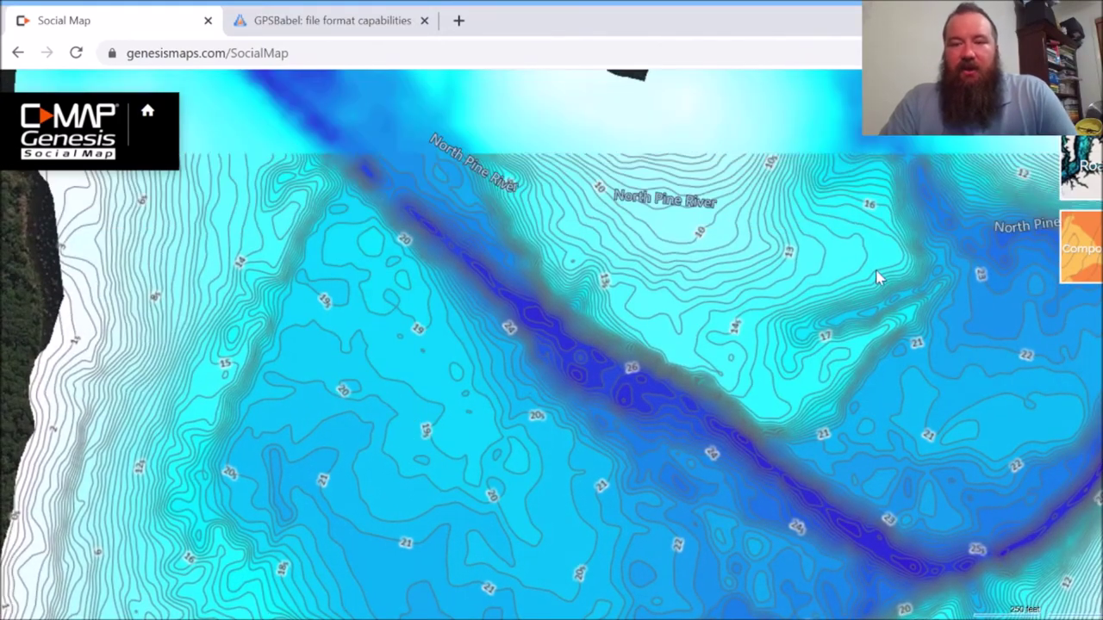
{"action": "scroll", "coordinate": [581, 357], "scroll_direction": "down", "scroll_amount": 1}
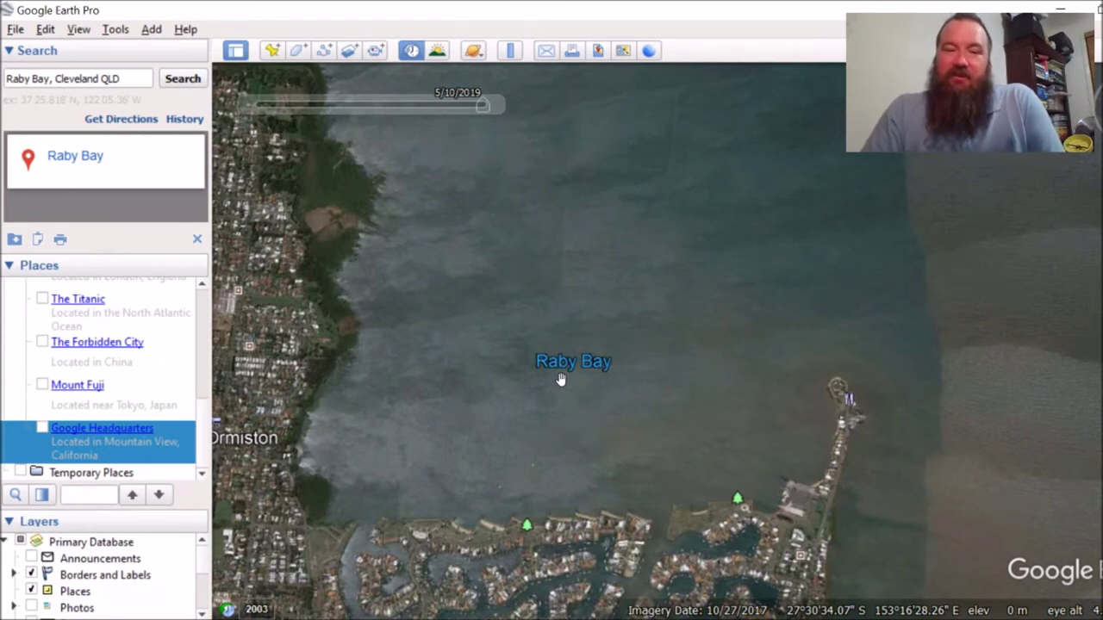
Step: In Google Earth Pro, browse the historical satellite imagery of Raby Bay and settle on the 8/29/2017 image
{"action": "mouse_move", "coordinate": [388, 103]}
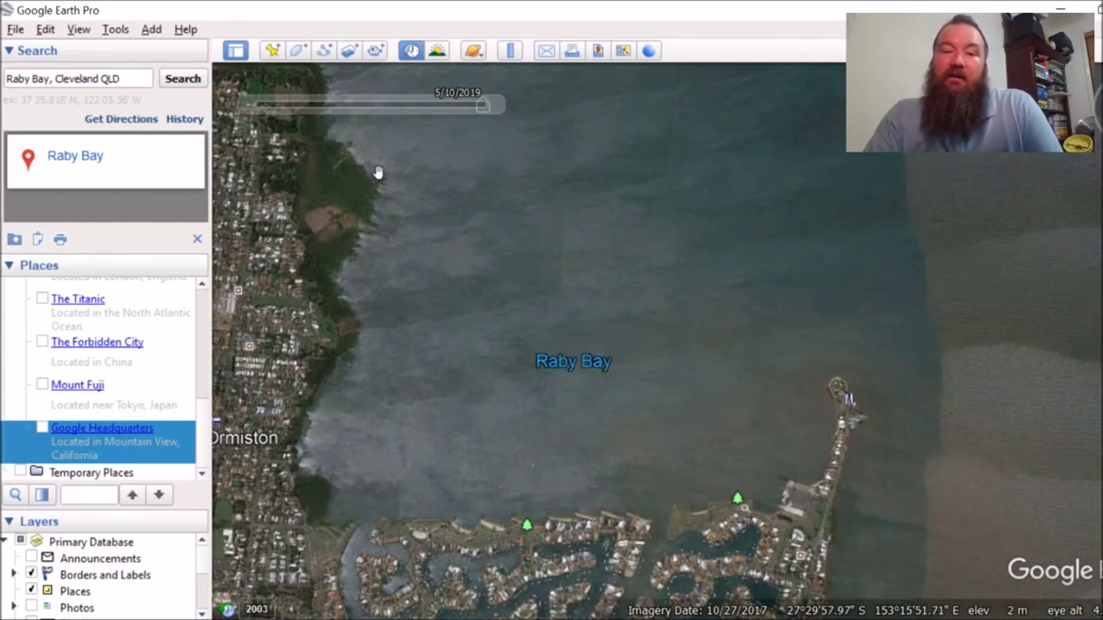
{"action": "left_click", "coordinate": [410, 51]}
{"action": "left_click", "coordinate": [410, 51]}
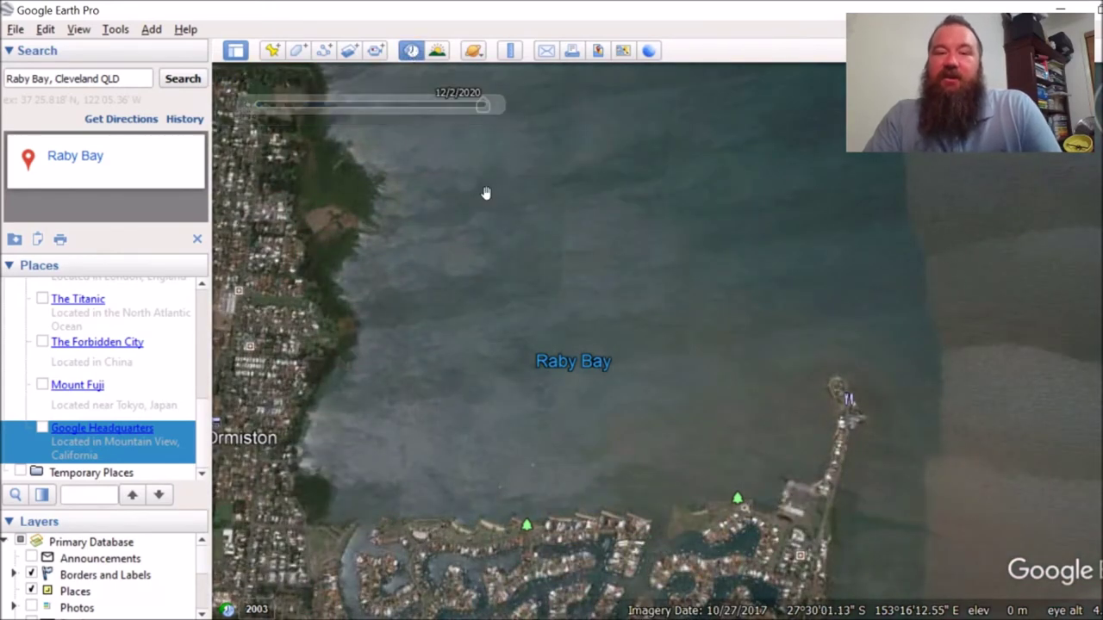
{"action": "left_click", "coordinate": [247, 105]}
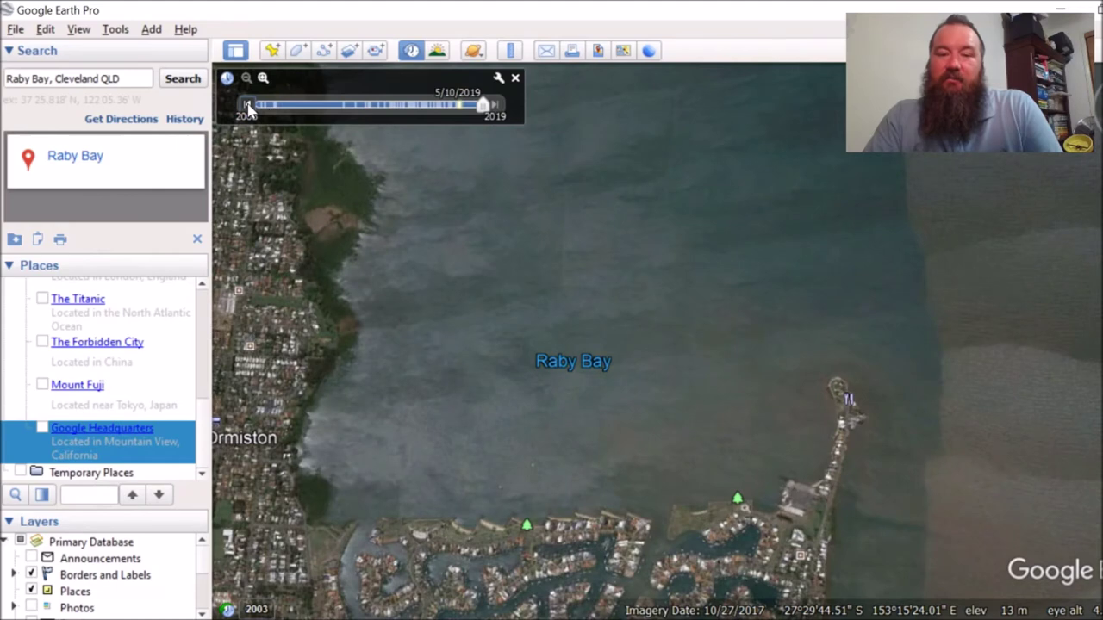
{"action": "left_click", "coordinate": [247, 105]}
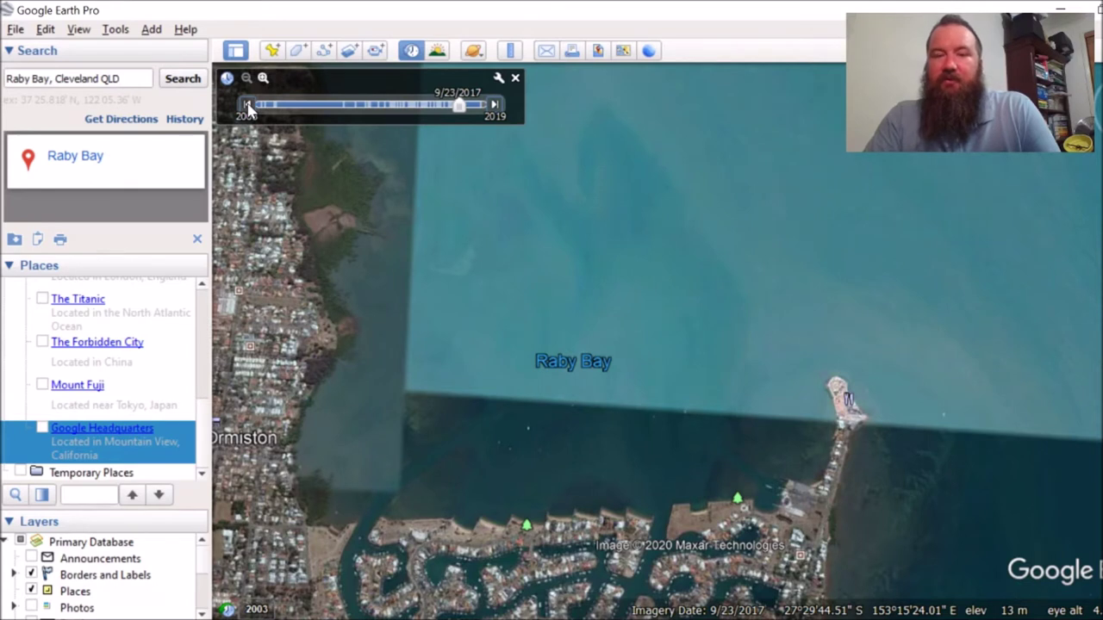
{"action": "left_click", "coordinate": [247, 105]}
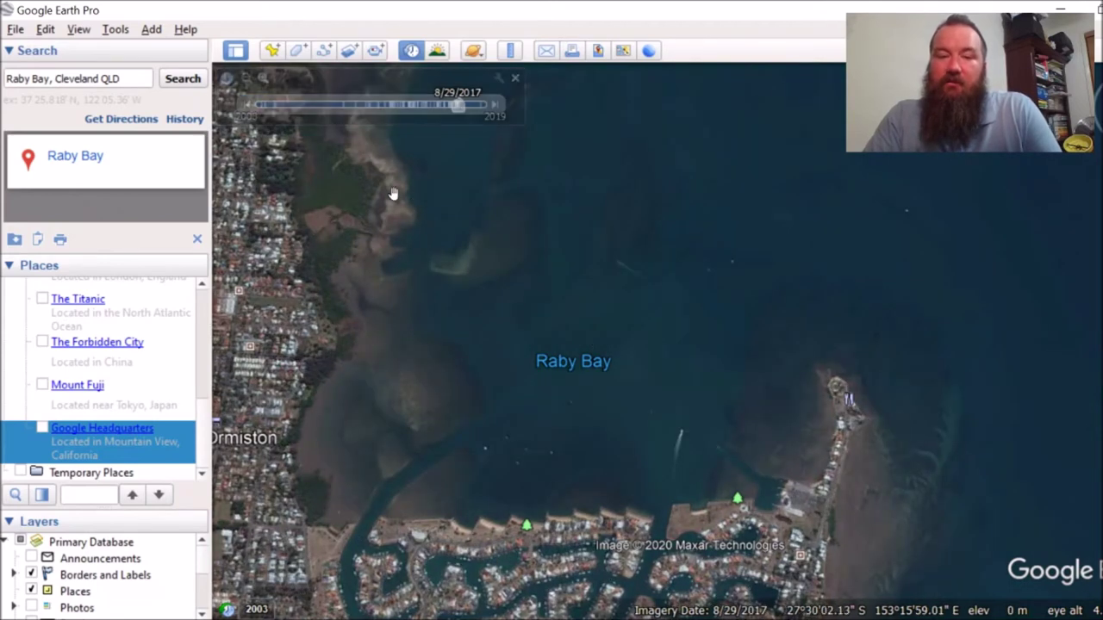
{"action": "left_click", "coordinate": [247, 105]}
{"action": "left_click", "coordinate": [247, 105]}
{"action": "left_click", "coordinate": [249, 106]}
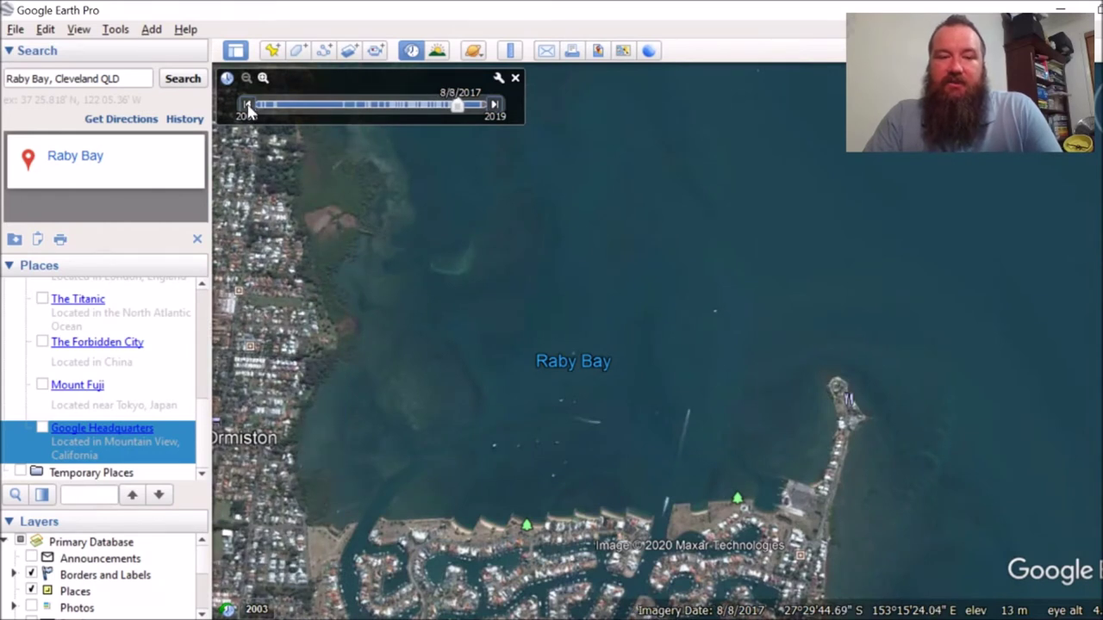
{"action": "left_click", "coordinate": [495, 105]}
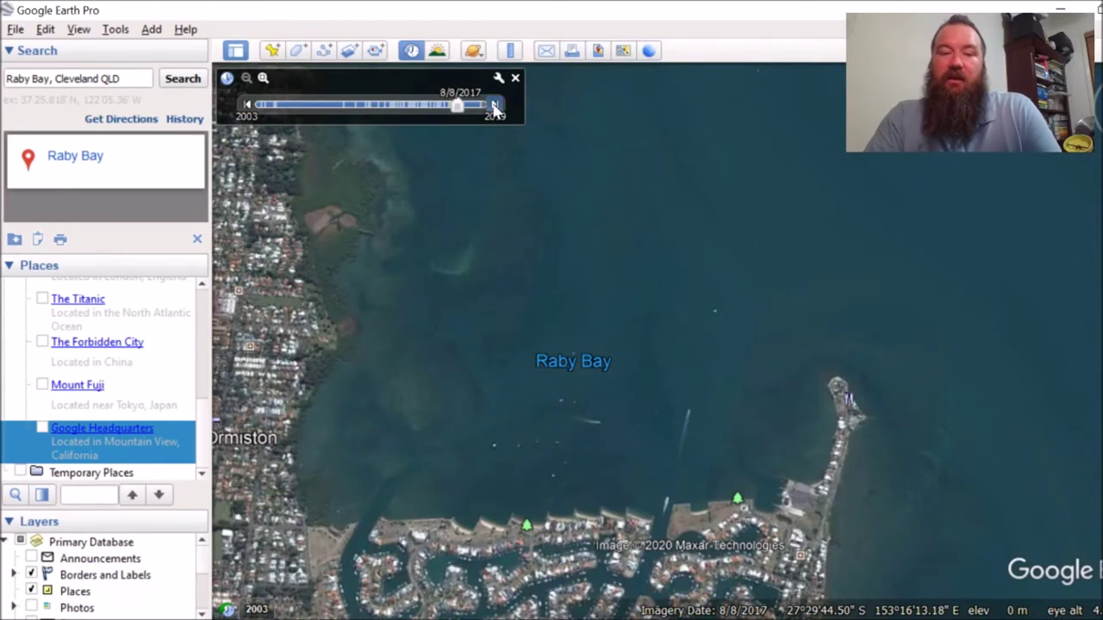
{"action": "left_click", "coordinate": [494, 105]}
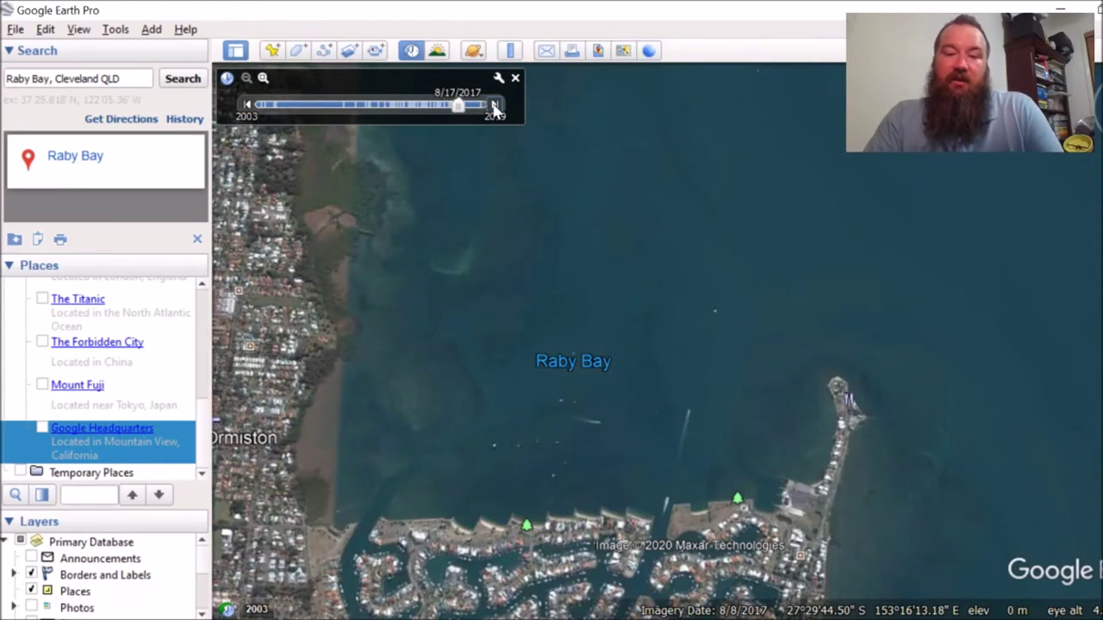
{"action": "left_click", "coordinate": [495, 105]}
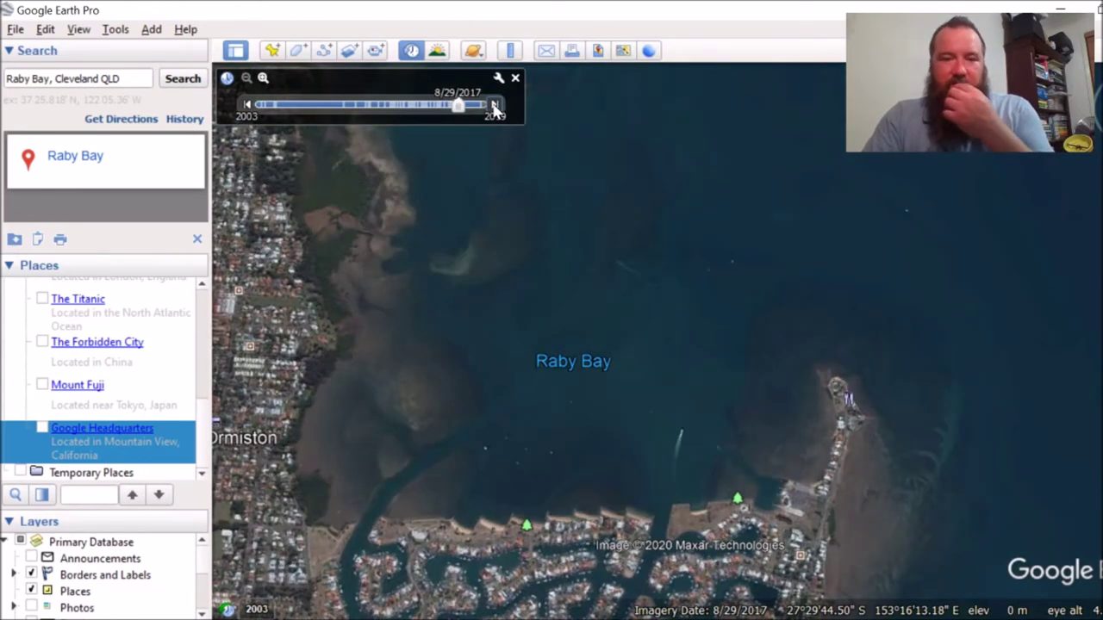
Step: Add a placemark beside the submerged reef north of Raby Bay, at about 27°29'39"S, 153°16'19"E
{"action": "left_click_drag", "start_coordinate": [504, 261], "coordinate": [460, 298]}
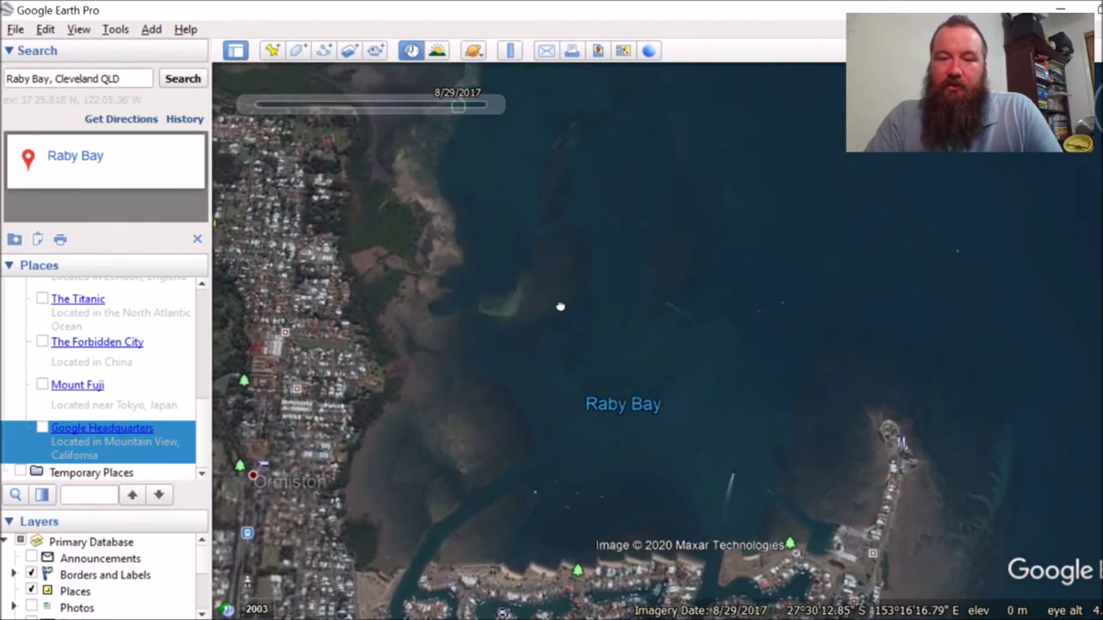
{"action": "left_click_drag", "start_coordinate": [561, 246], "coordinate": [615, 199]}
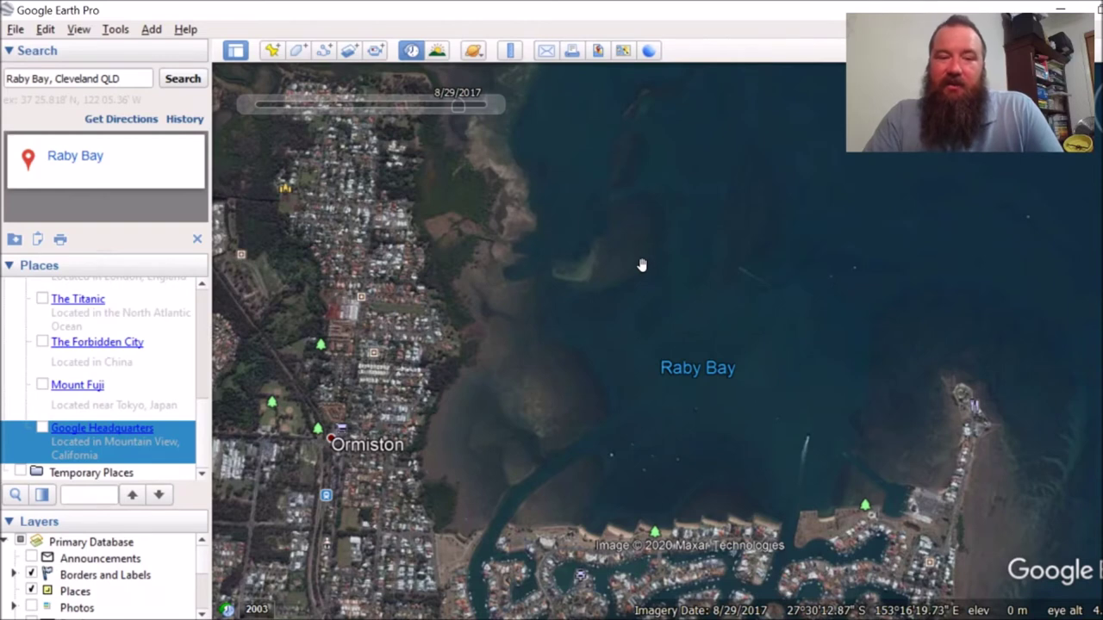
{"action": "left_click_drag", "start_coordinate": [705, 225], "coordinate": [695, 333]}
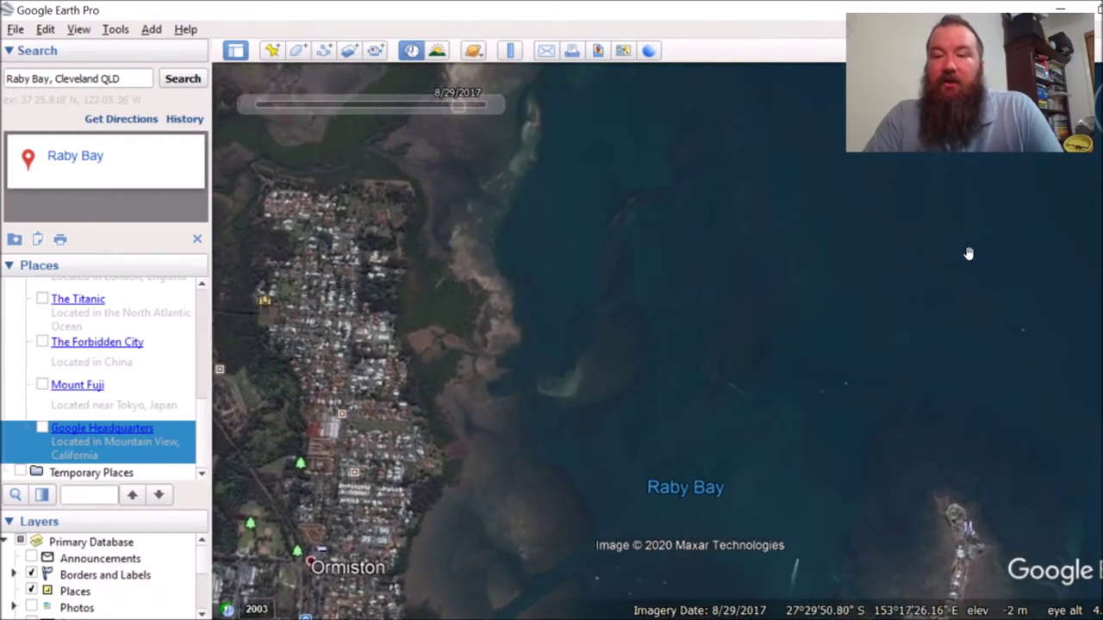
{"action": "scroll", "coordinate": [690, 337], "scroll_direction": "up", "scroll_amount": 3}
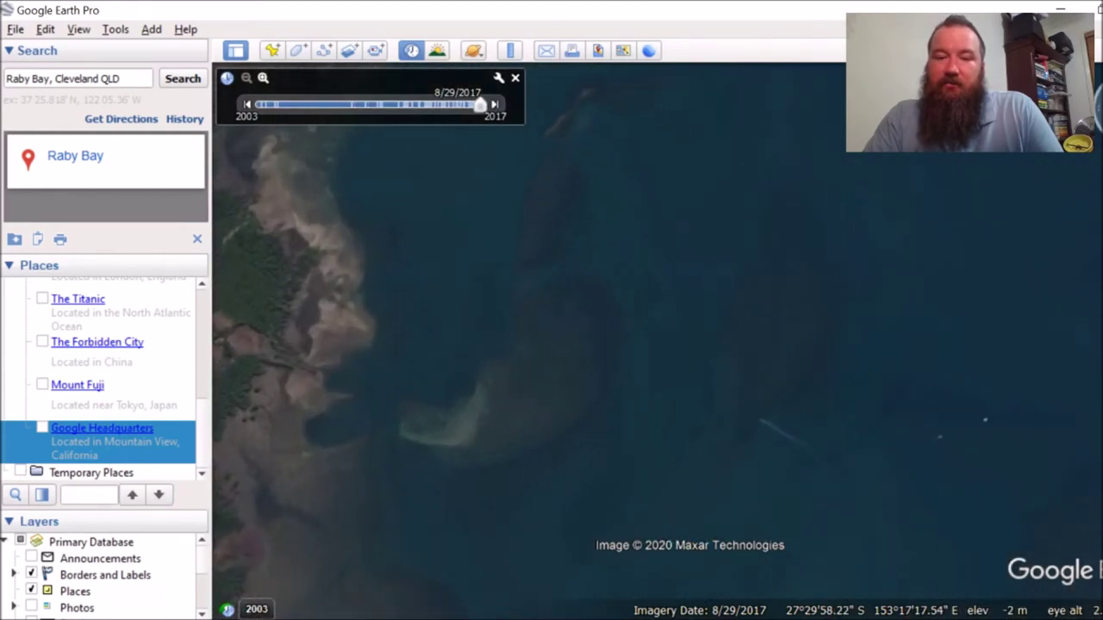
{"action": "left_click_drag", "start_coordinate": [646, 216], "coordinate": [630, 434]}
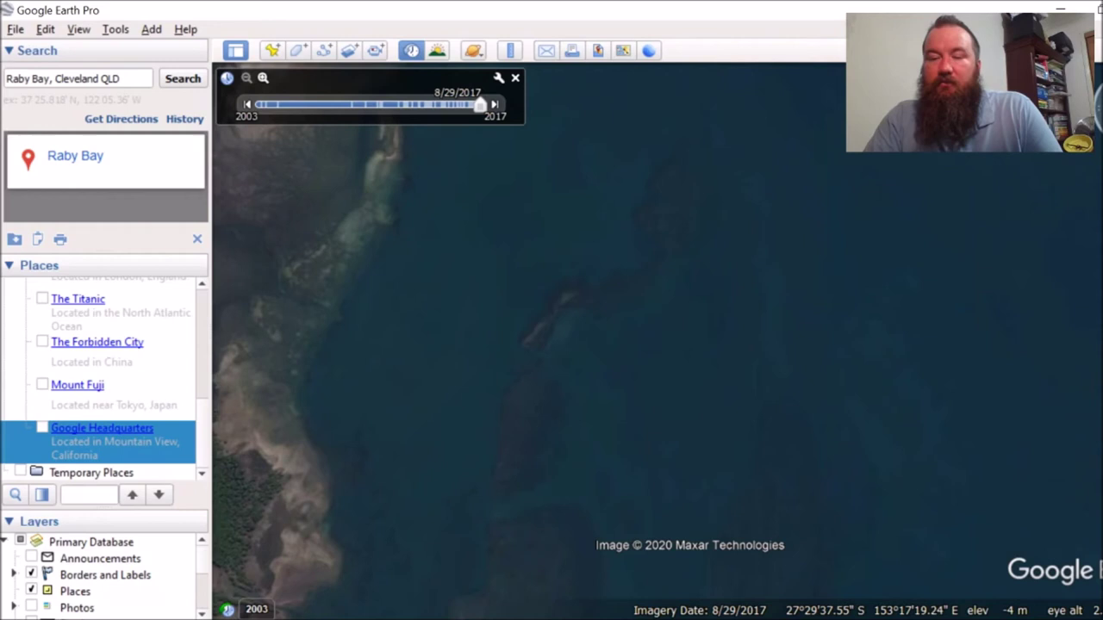
{"action": "left_click", "coordinate": [1096, 293]}
{"action": "left_click_drag", "start_coordinate": [677, 272], "coordinate": [669, 370]}
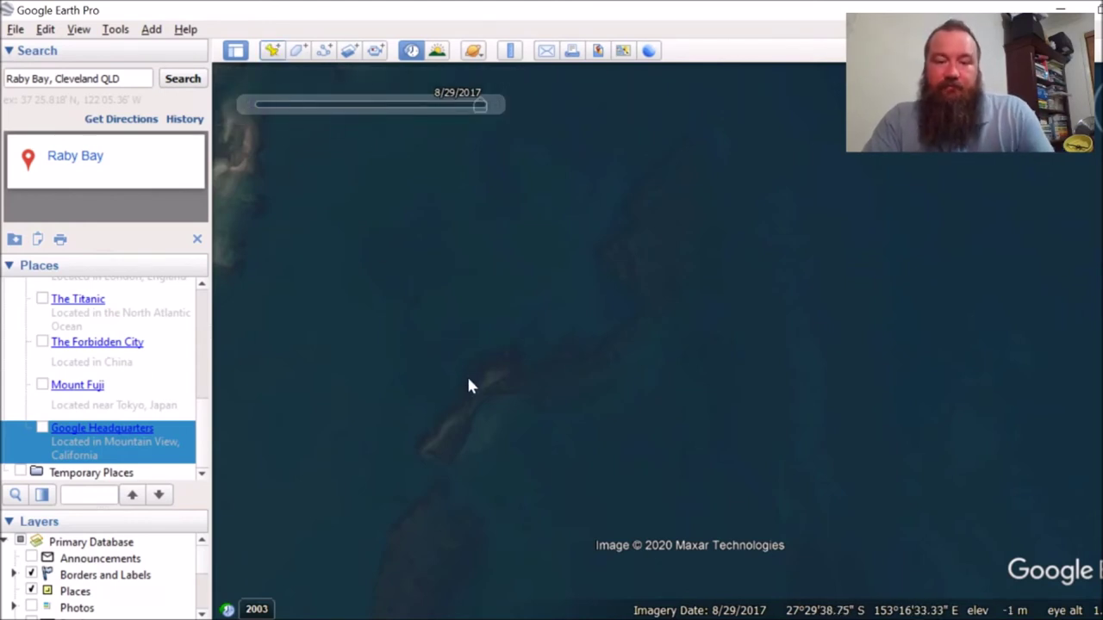
{"action": "left_click", "coordinate": [272, 50]}
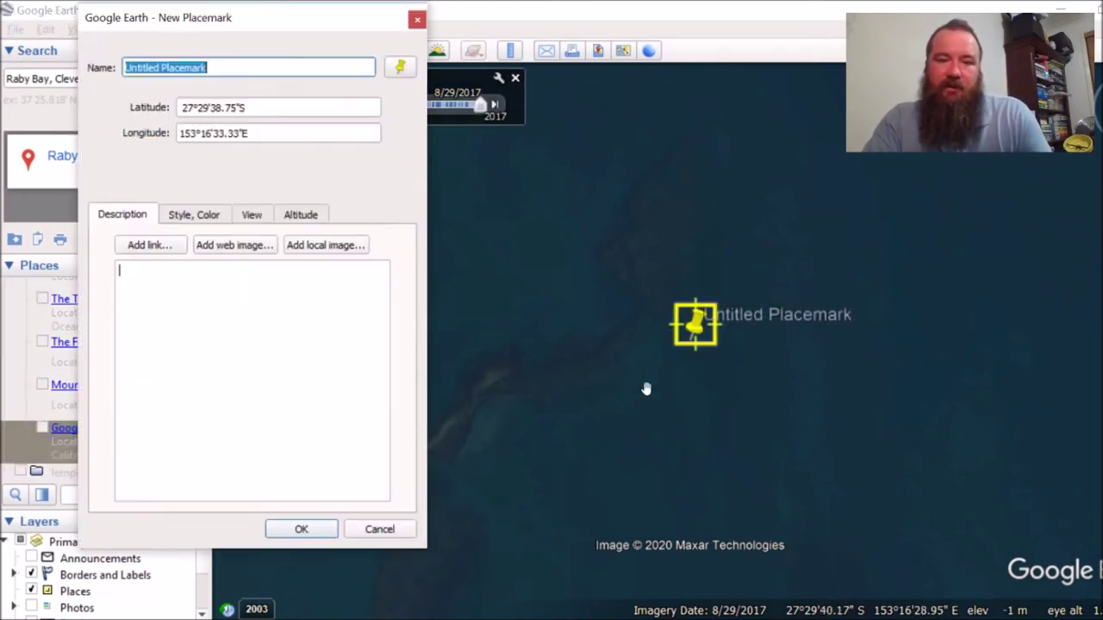
{"action": "left_click_drag", "start_coordinate": [694, 343], "coordinate": [495, 355]}
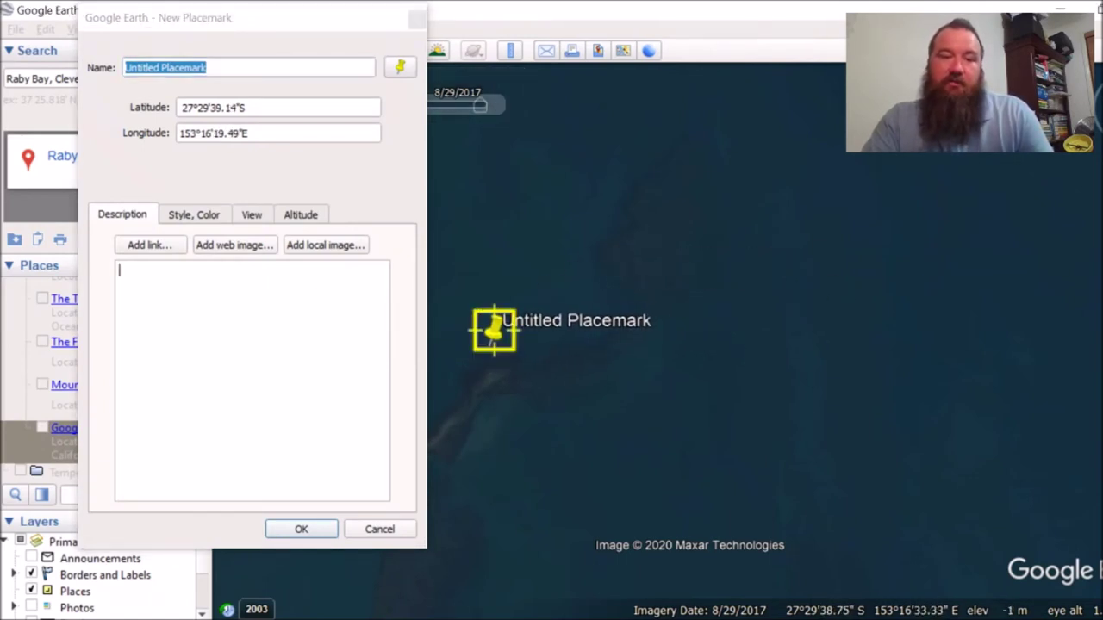
Step: Name the new placemark "Spot x" and save it
{"action": "left_click", "coordinate": [207, 67]}
{"action": "key", "text": "BackSpace"}
{"action": "key", "text": "BackSpace"}
{"action": "key", "text": "BackSpace"}
{"action": "key", "text": "BackSpace"}
{"action": "key", "text": "BackSpace"}
{"action": "key", "text": "BackSpace"}
{"action": "key", "text": "BackSpace"}
{"action": "key", "text": "BackSpace"}
{"action": "key", "text": "BackSpace"}
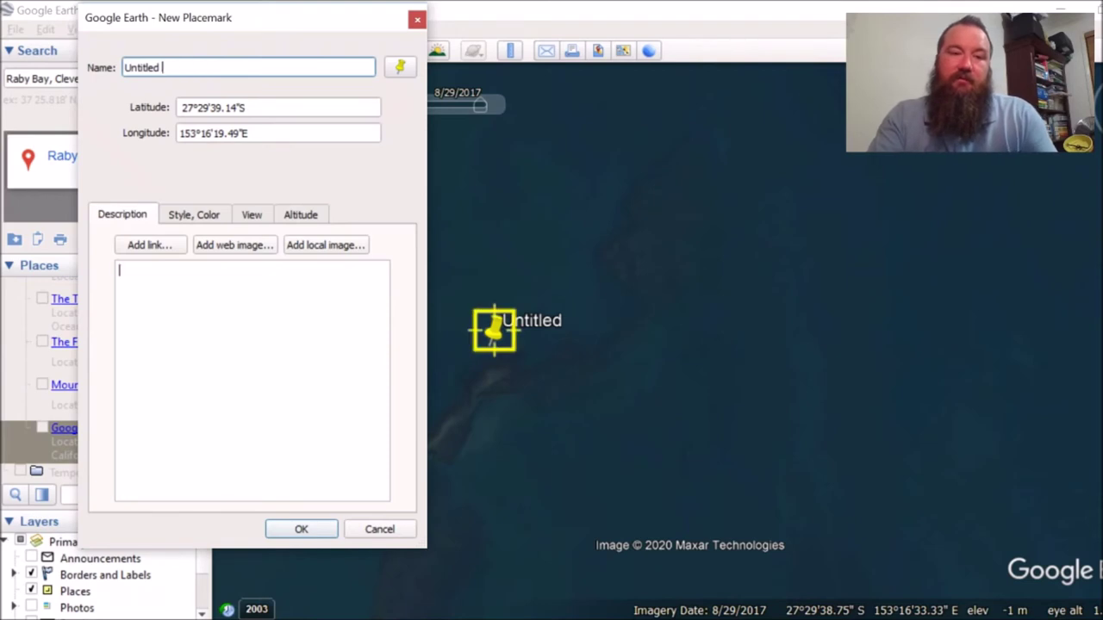
{"action": "key", "text": "BackSpace"}
{"action": "key", "text": "BackSpace"}
{"action": "key", "text": "BackSpace"}
{"action": "key", "text": "BackSpace"}
{"action": "key", "text": "BackSpace"}
{"action": "key", "text": "BackSpace"}
{"action": "key", "text": "BackSpace"}
{"action": "key", "text": "BackSpace"}
{"action": "key", "text": "BackSpace"}
{"action": "type", "text": "Spot "}
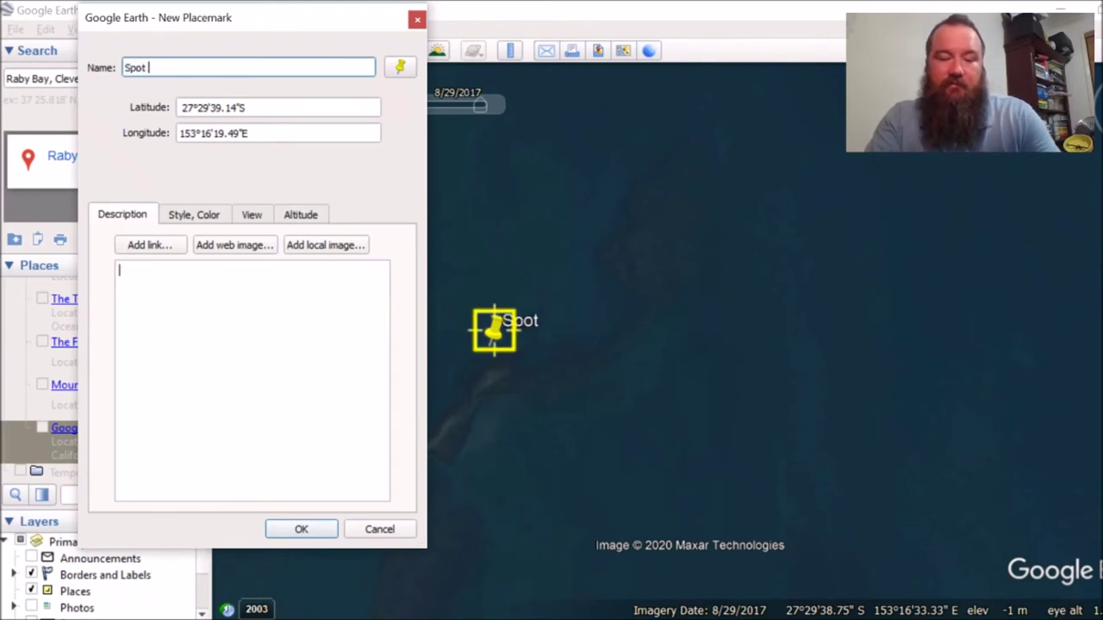
{"action": "type", "text": "x"}
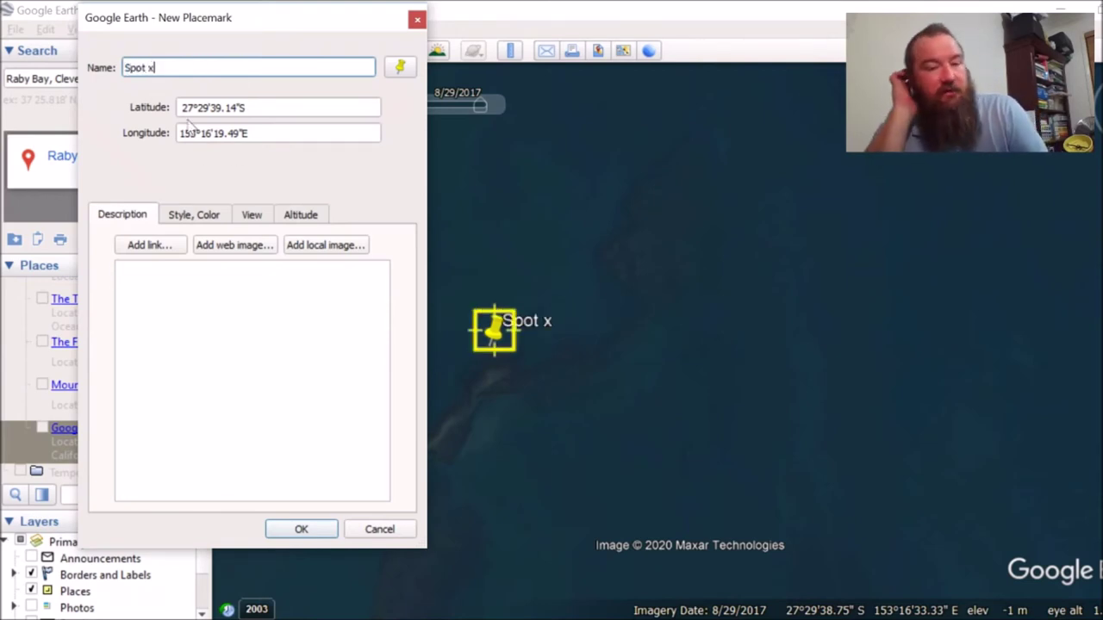
{"action": "left_click", "coordinate": [302, 528]}
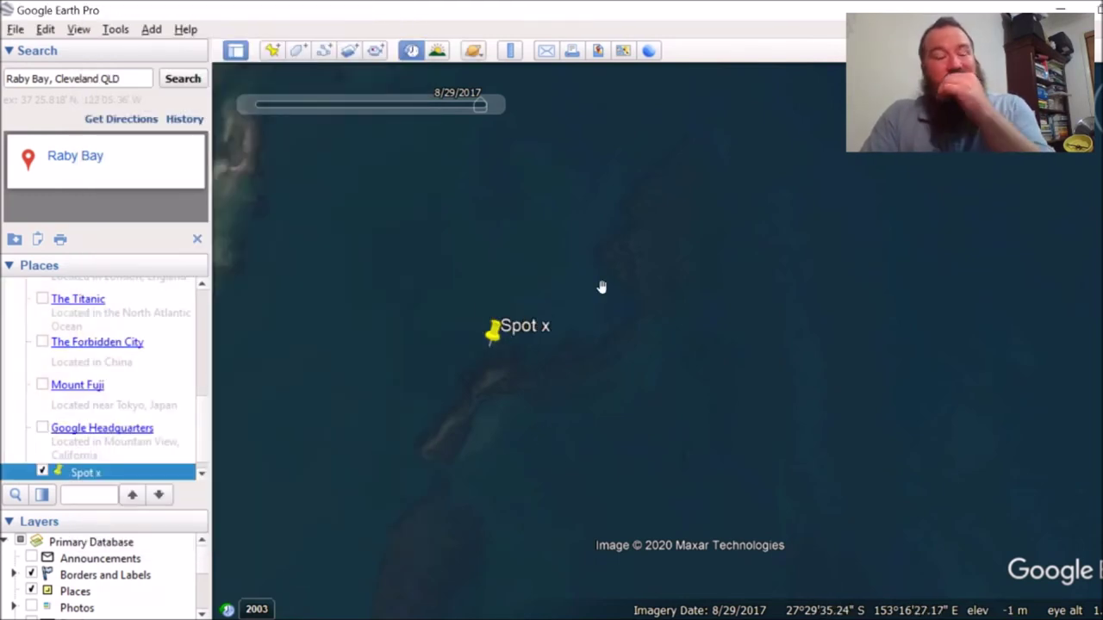
Step: Review the latitude/longitude display formats in the Google Earth options without changing them
{"action": "left_click", "coordinate": [115, 30]}
{"action": "left_click", "coordinate": [148, 182]}
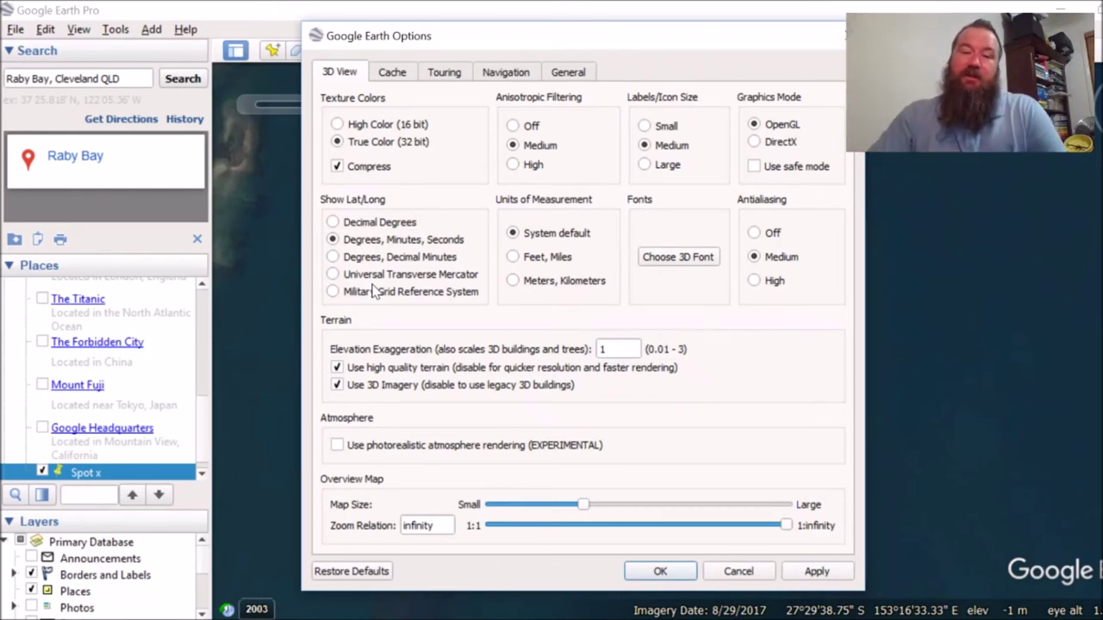
{"action": "left_click", "coordinate": [841, 35]}
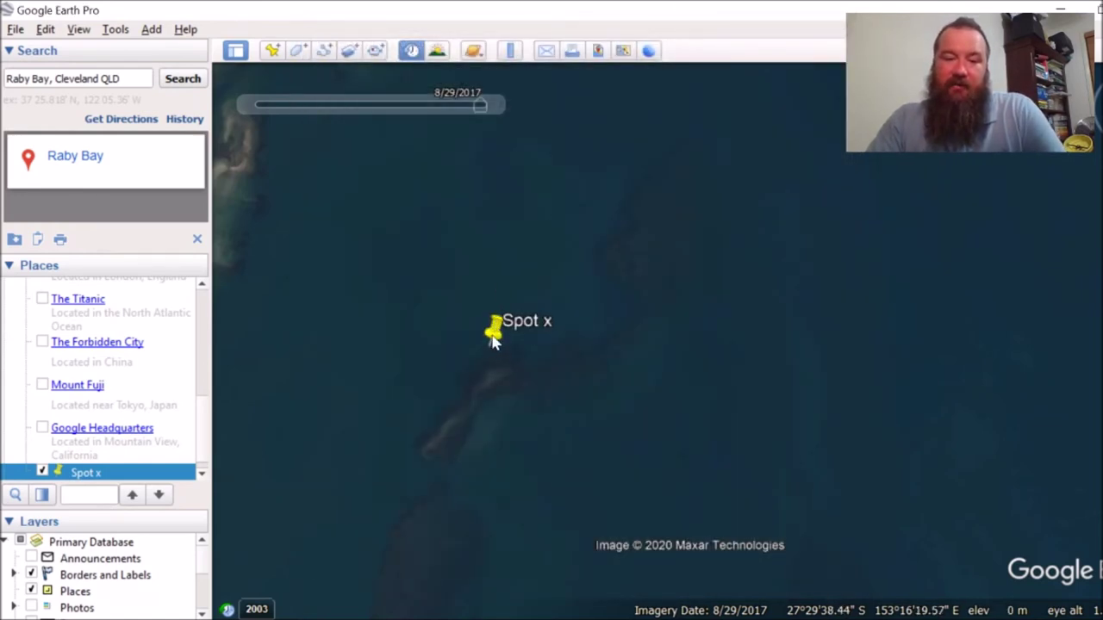
{"action": "mouse_move", "coordinate": [492, 331]}
{"action": "left_mouse_down"}
{"action": "mouse_move", "coordinate": [544, 339]}
{"action": "mouse_move", "coordinate": [547, 349]}
{"action": "mouse_move", "coordinate": [509, 342]}
{"action": "left_mouse_up"}
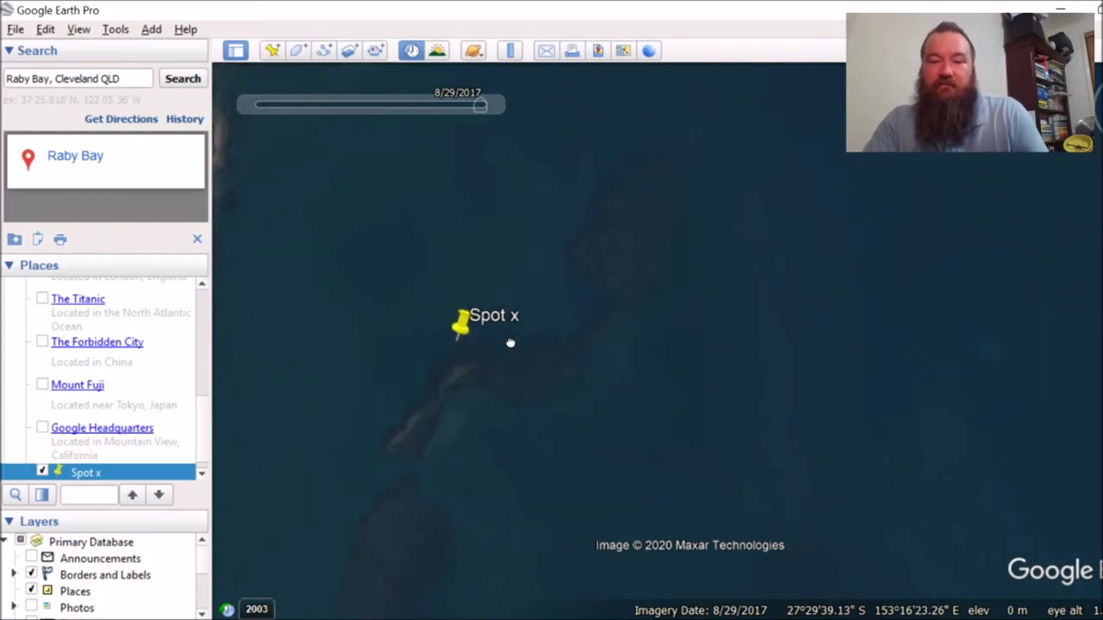
{"action": "right_click", "coordinate": [457, 325]}
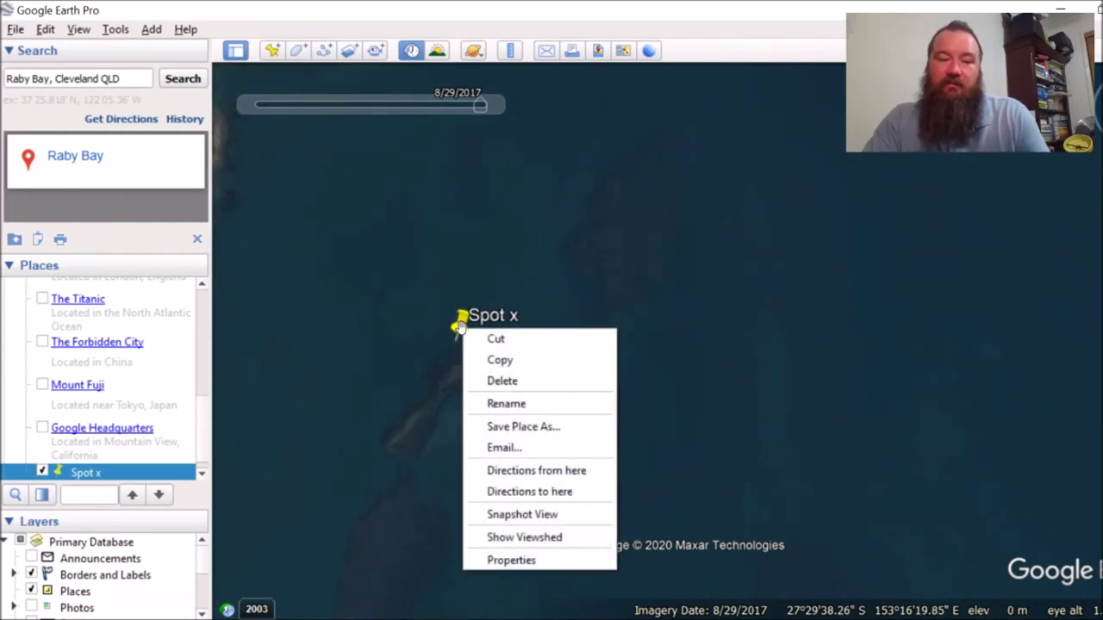
{"action": "left_click", "coordinate": [396, 326]}
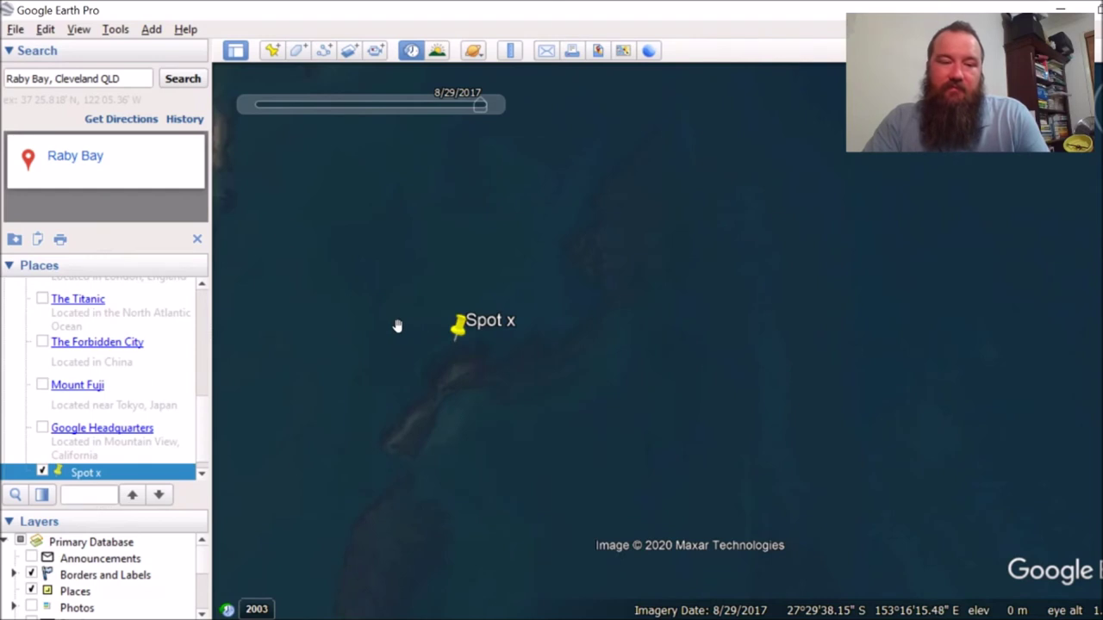
Step: Add a second placemark named "Spot x-2" on the reef northeast of Spot x, at about 27°29'32"S, 153°16'27"E
{"action": "left_click", "coordinate": [271, 50]}
{"action": "left_click_drag", "start_coordinate": [695, 345], "coordinate": [566, 239]}
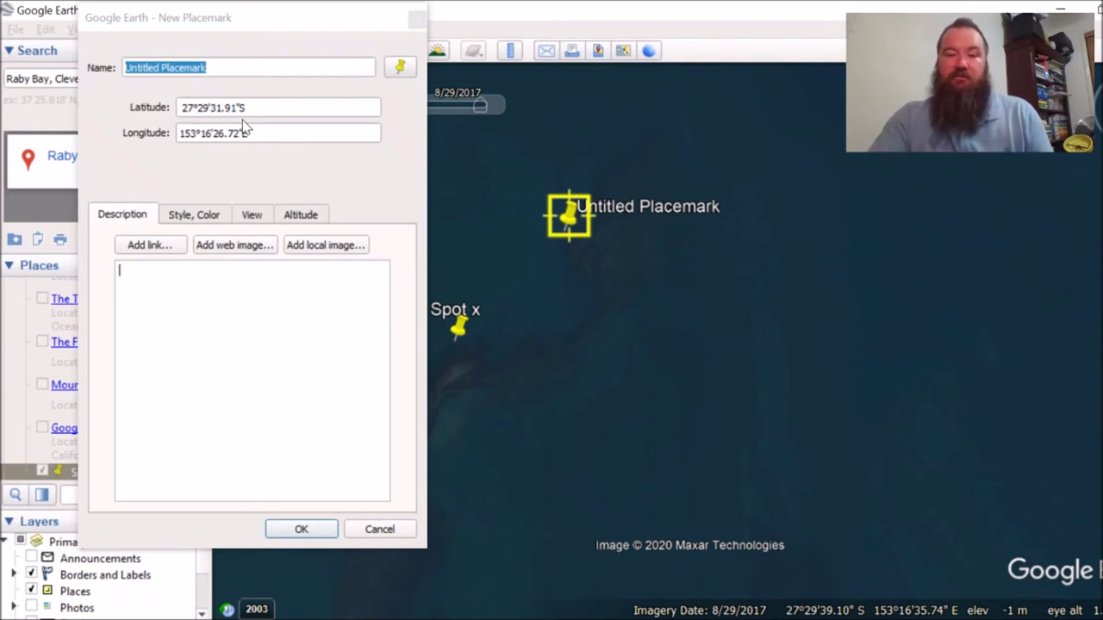
{"action": "left_click", "coordinate": [223, 77]}
{"action": "left_click_drag", "start_coordinate": [223, 77], "coordinate": [123, 69]}
{"action": "key", "text": "BackSpace"}
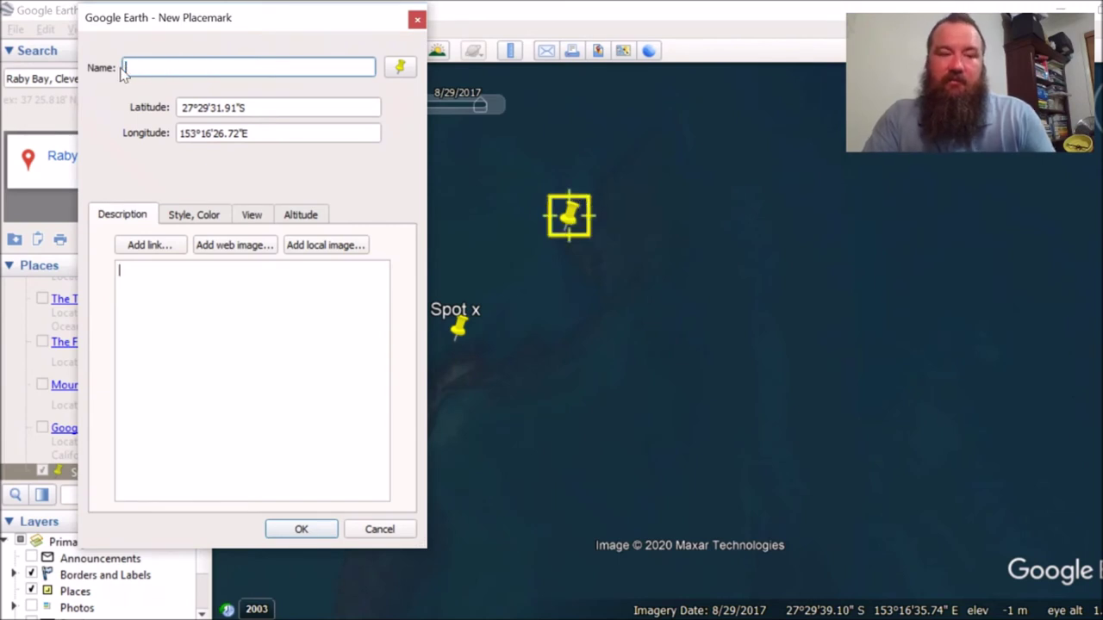
{"action": "type", "text": "Spot x-2"}
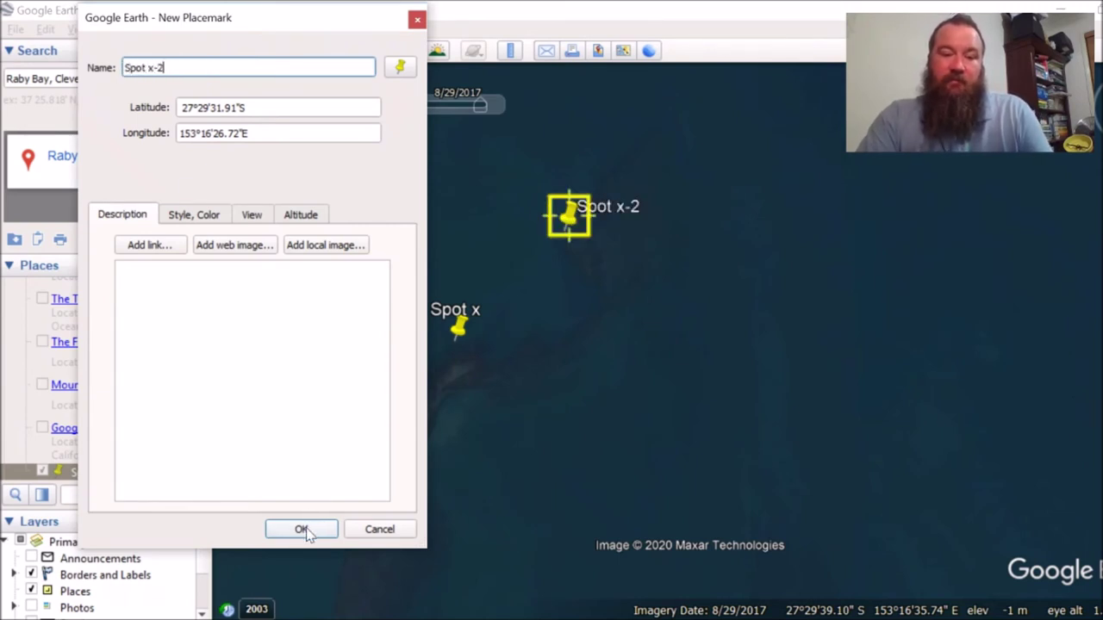
{"action": "left_click", "coordinate": [301, 529]}
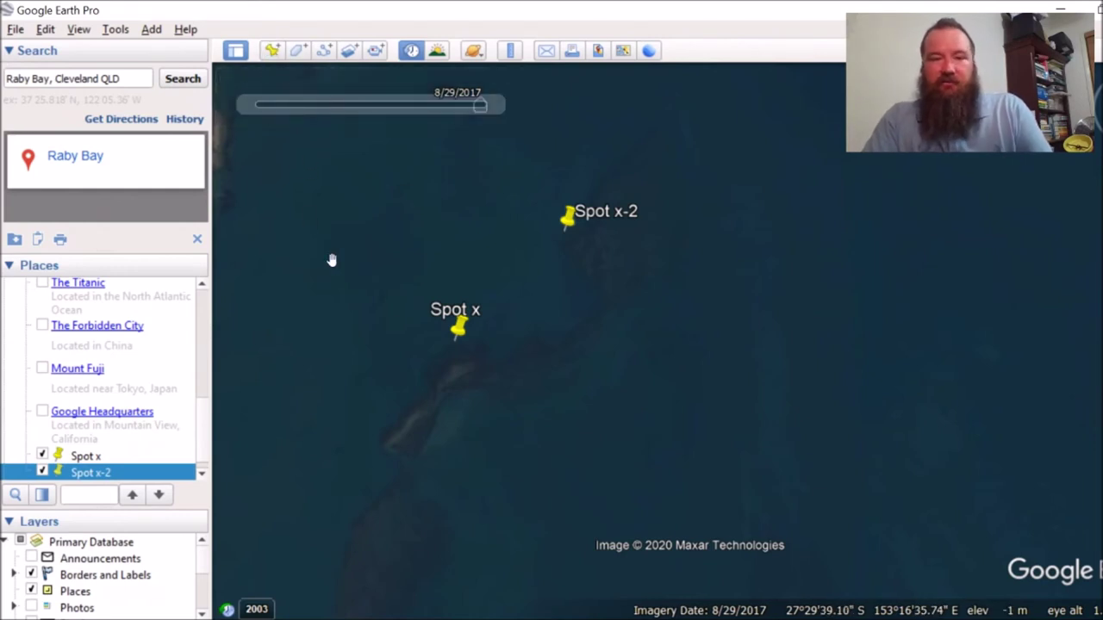
Step: Add a placemark named "Spot x 3" northeast of Spot x-2, at about 27°29'25"S, 153°16'33"E
{"action": "left_click", "coordinate": [271, 50]}
{"action": "left_click_drag", "start_coordinate": [709, 331], "coordinate": [659, 129]}
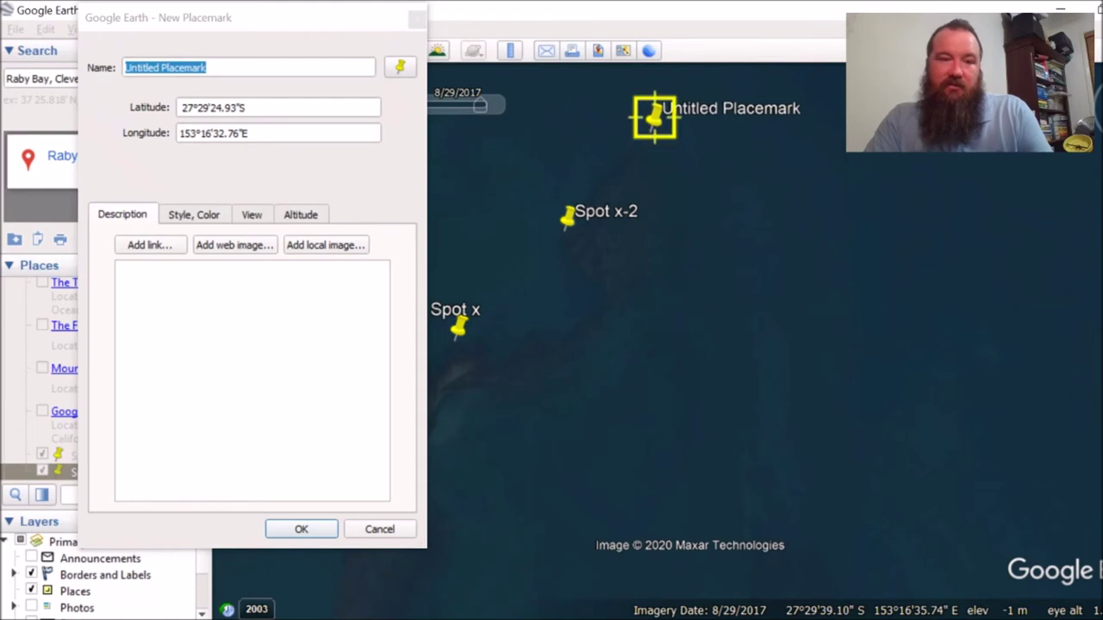
{"action": "left_click", "coordinate": [250, 68]}
{"action": "key", "text": "BackSpace"}
{"action": "key", "text": "BackSpace"}
{"action": "key", "text": "BackSpace"}
{"action": "key", "text": "BackSpace"}
{"action": "key", "text": "BackSpace"}
{"action": "key", "text": "BackSpace"}
{"action": "key", "text": "BackSpace"}
{"action": "key", "text": "BackSpace"}
{"action": "key", "text": "BackSpace"}
{"action": "key", "text": "BackSpace"}
{"action": "key", "text": "BackSpace"}
{"action": "key", "text": "BackSpace"}
{"action": "key", "text": "BackSpace"}
{"action": "key", "text": "BackSpace"}
{"action": "key", "text": "BackSpace"}
{"action": "key", "text": "BackSpace"}
{"action": "key", "text": "BackSpace"}
{"action": "key", "text": "BackSpace"}
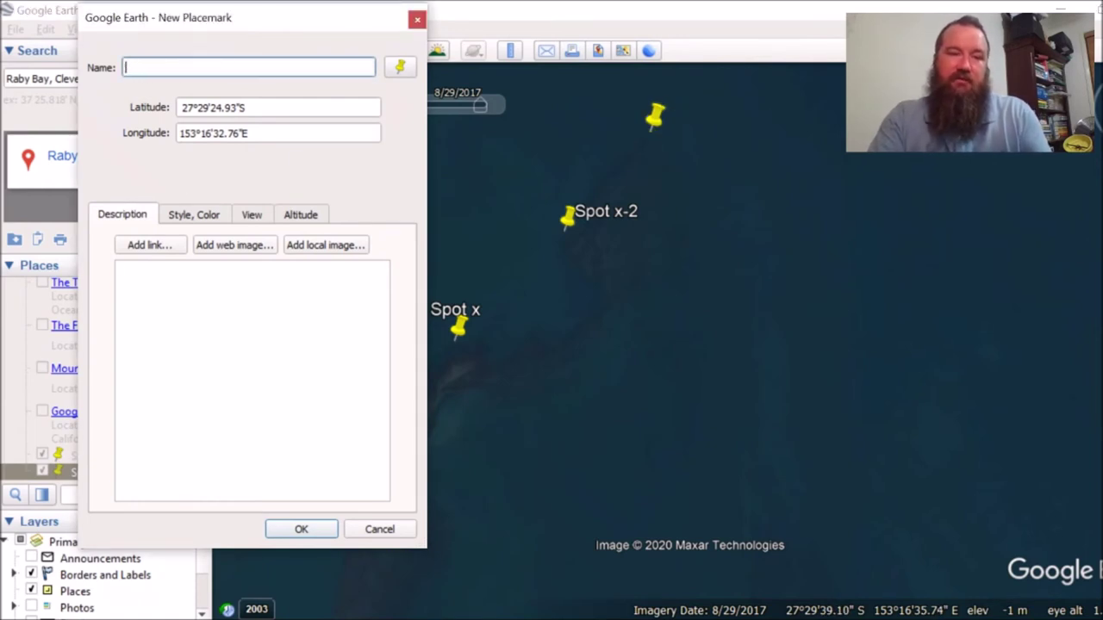
{"action": "type", "text": "Spot x 3"}
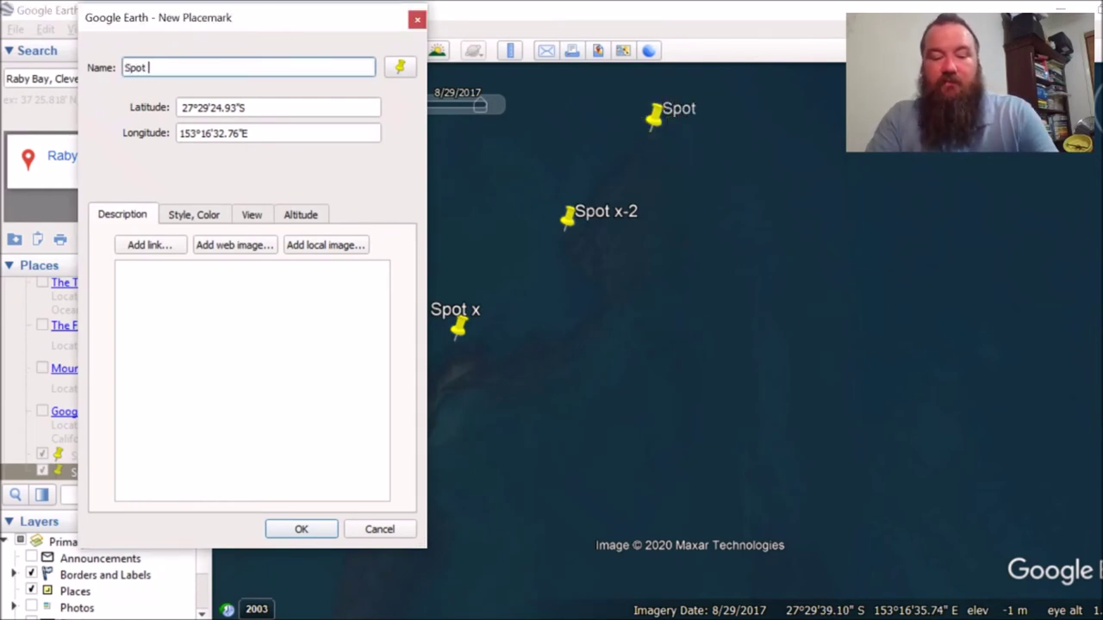
{"action": "left_click", "coordinate": [300, 529]}
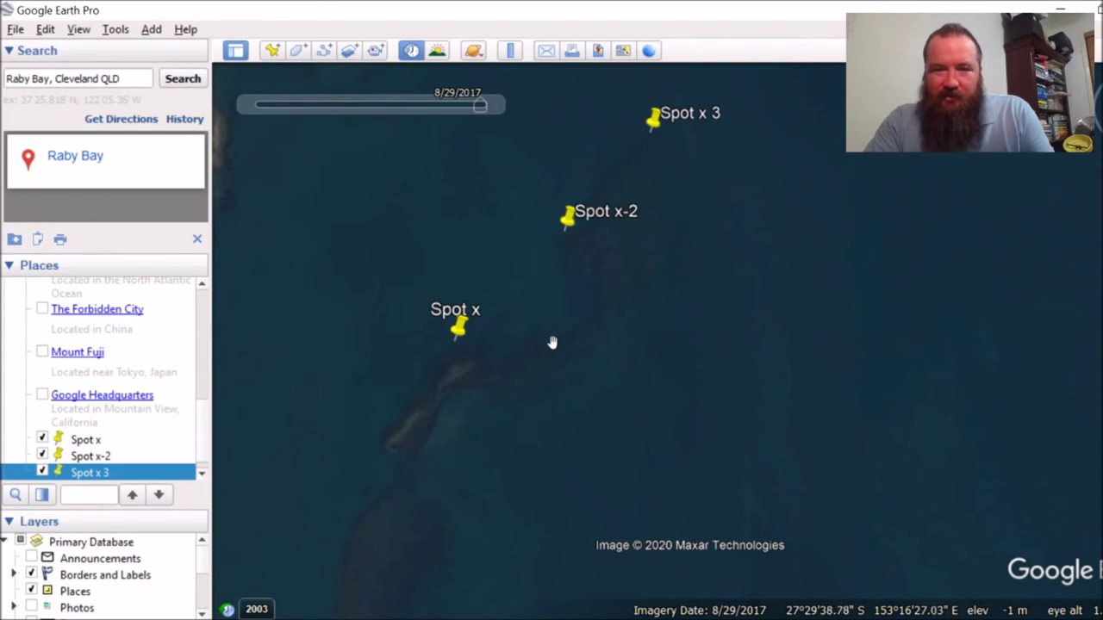
Step: Add a placemark named "Spot x-3" just southeast of Spot x-2, at about 27°29'34"S, 153°16'28"E
{"action": "left_click", "coordinate": [271, 50]}
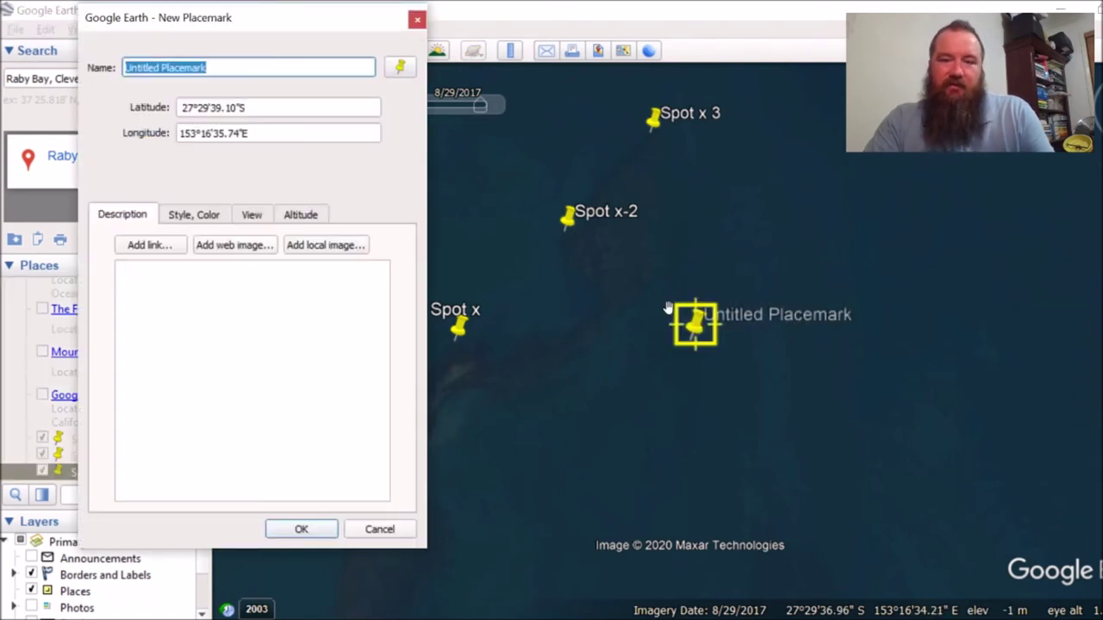
{"action": "left_click_drag", "start_coordinate": [688, 344], "coordinate": [577, 274]}
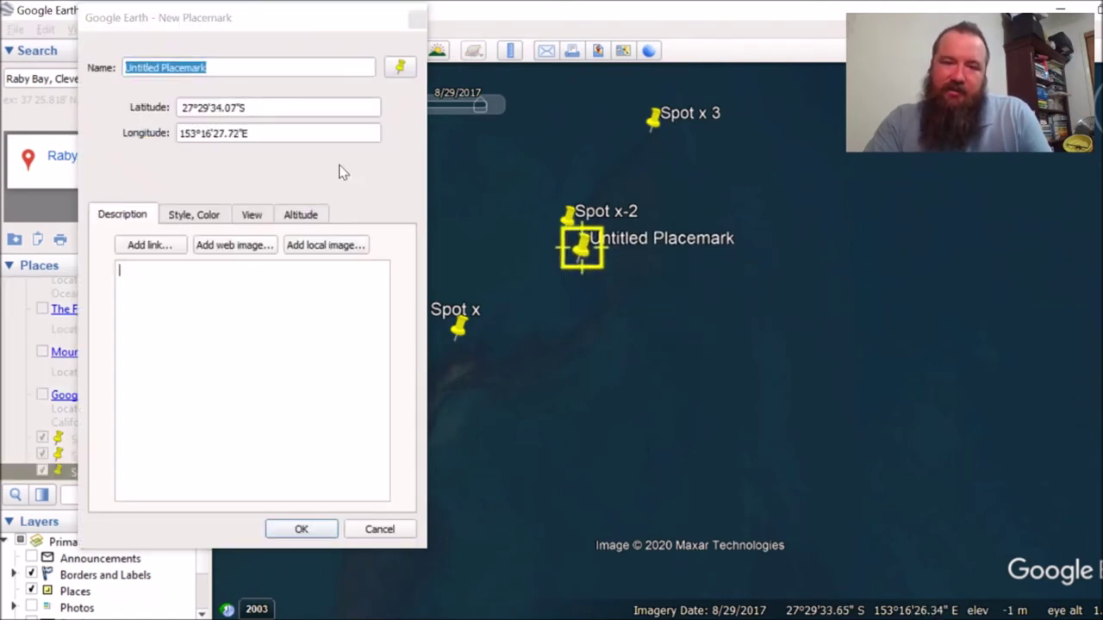
{"action": "key", "text": "End"}
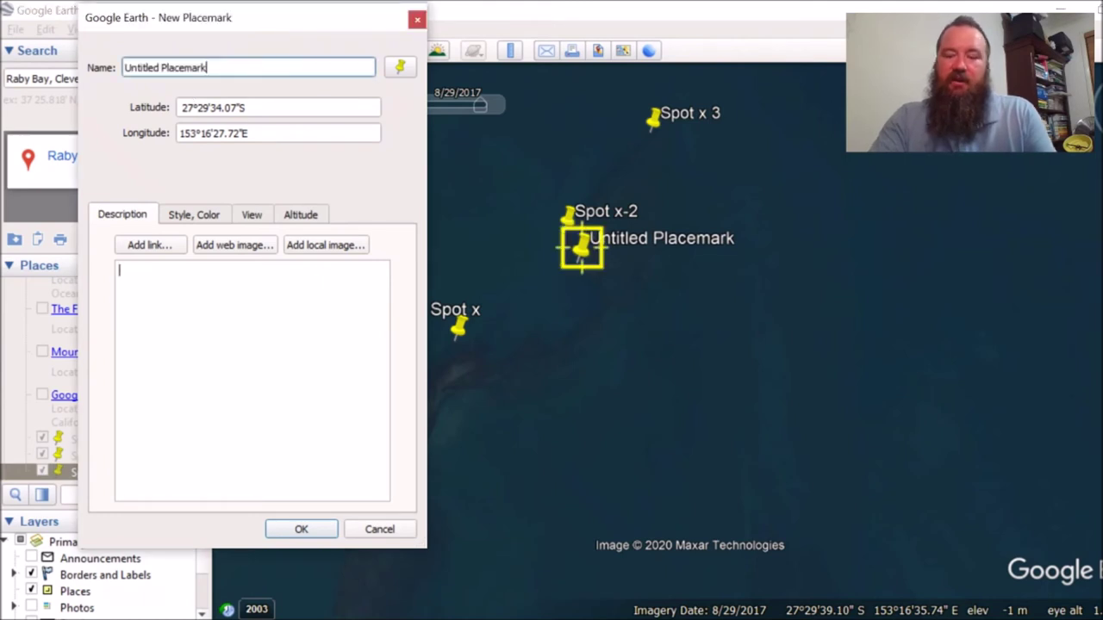
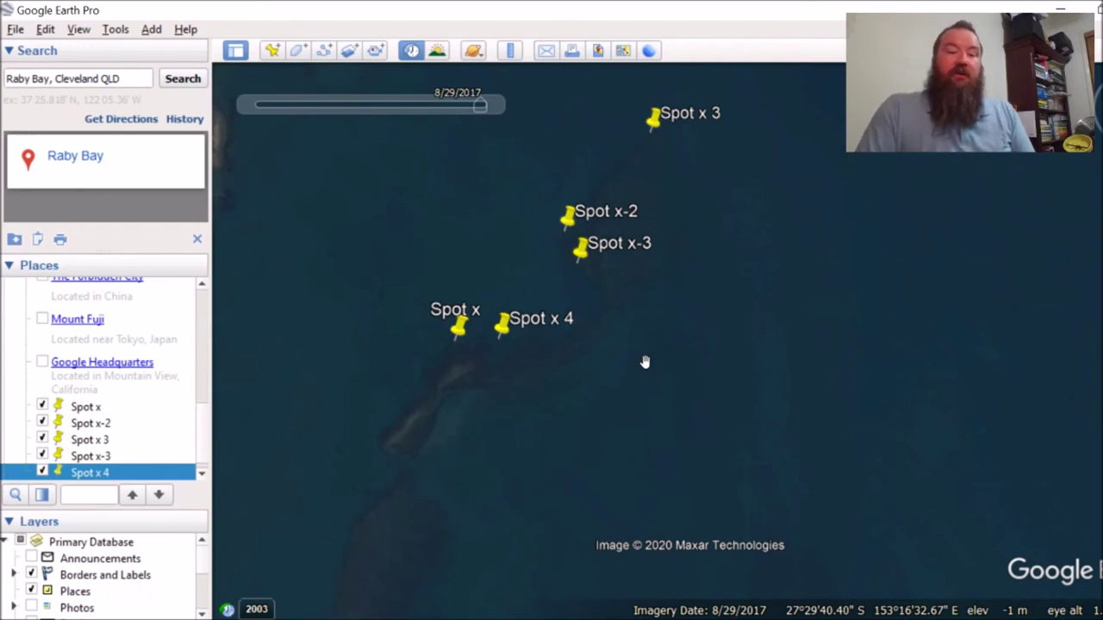
Step: Review the file name and KMZ format offered for saving the Spot x 4 placemark, without saving it
{"action": "scroll", "coordinate": [690, 336], "scroll_direction": "down", "scroll_amount": 1}
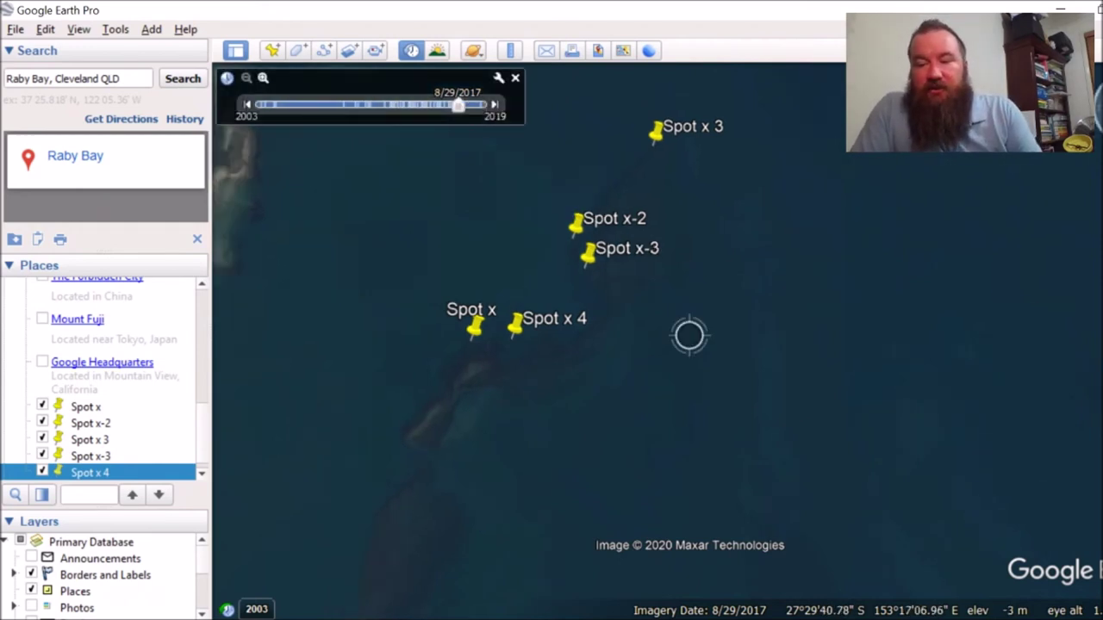
{"action": "scroll", "coordinate": [689, 336], "scroll_direction": "down", "scroll_amount": 2}
{"action": "left_click_drag", "start_coordinate": [773, 399], "coordinate": [834, 273]}
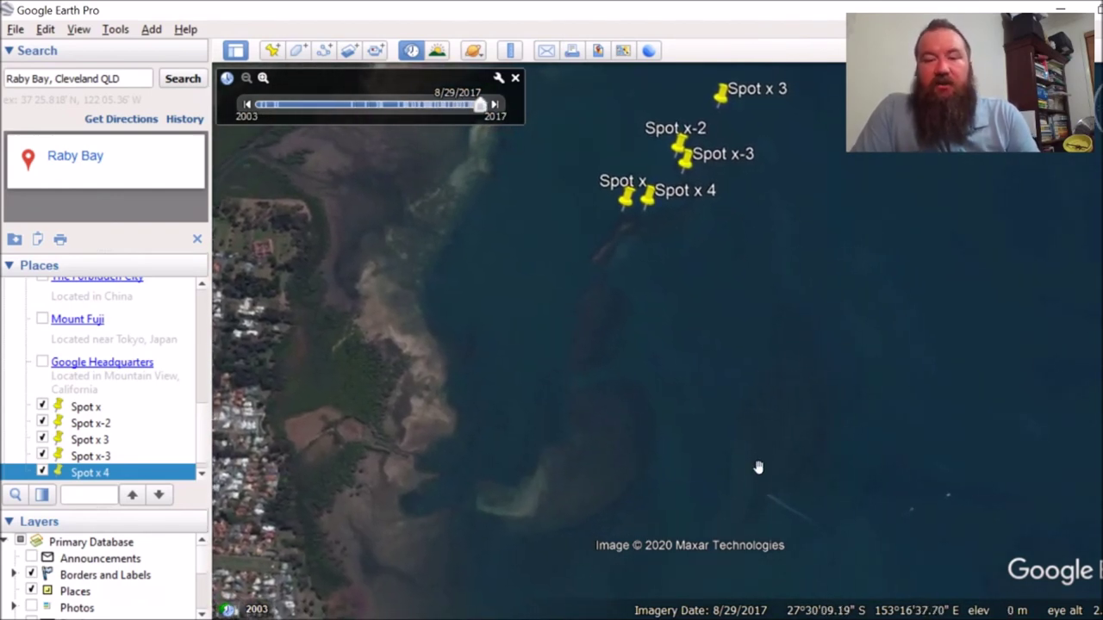
{"action": "left_click_drag", "start_coordinate": [669, 276], "coordinate": [744, 344]}
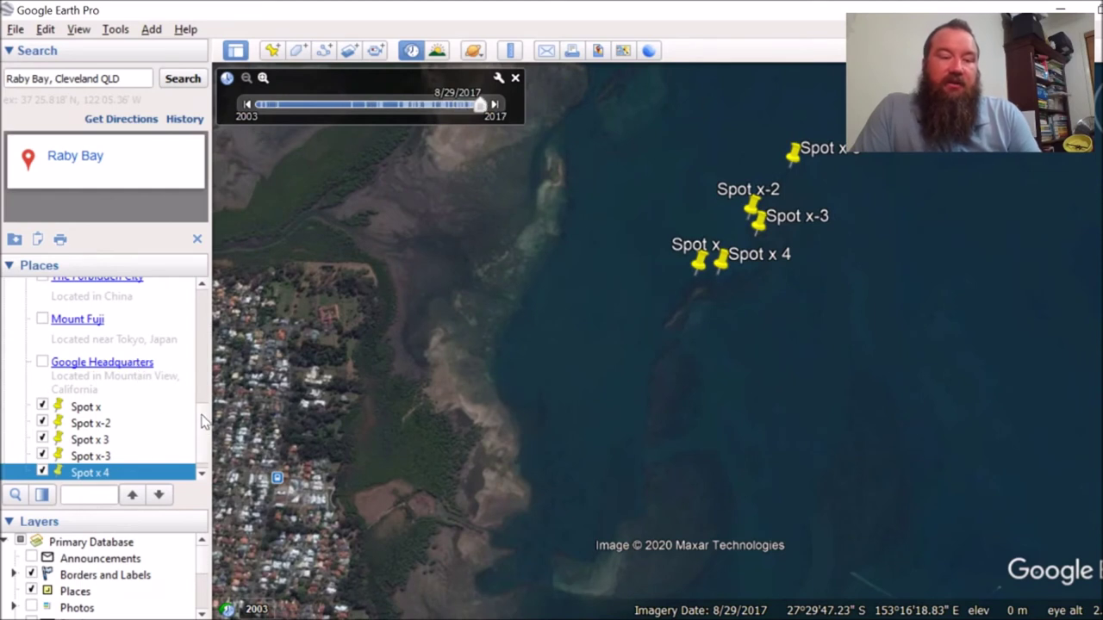
{"action": "left_click", "coordinate": [15, 29]}
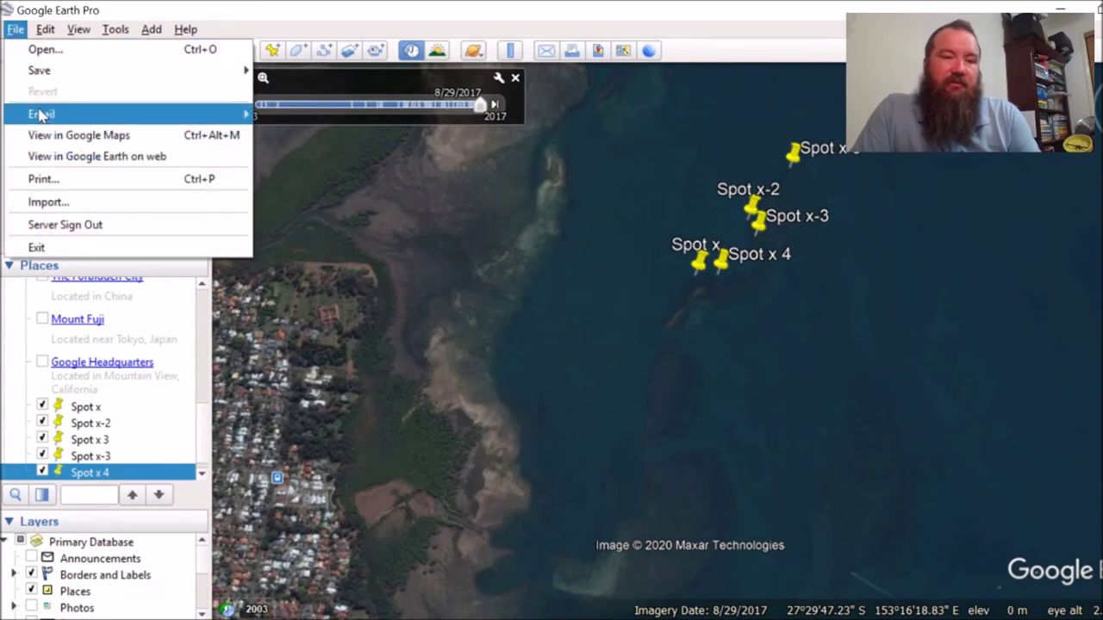
{"action": "mouse_move", "coordinate": [41, 70]}
{"action": "left_click", "coordinate": [305, 108]}
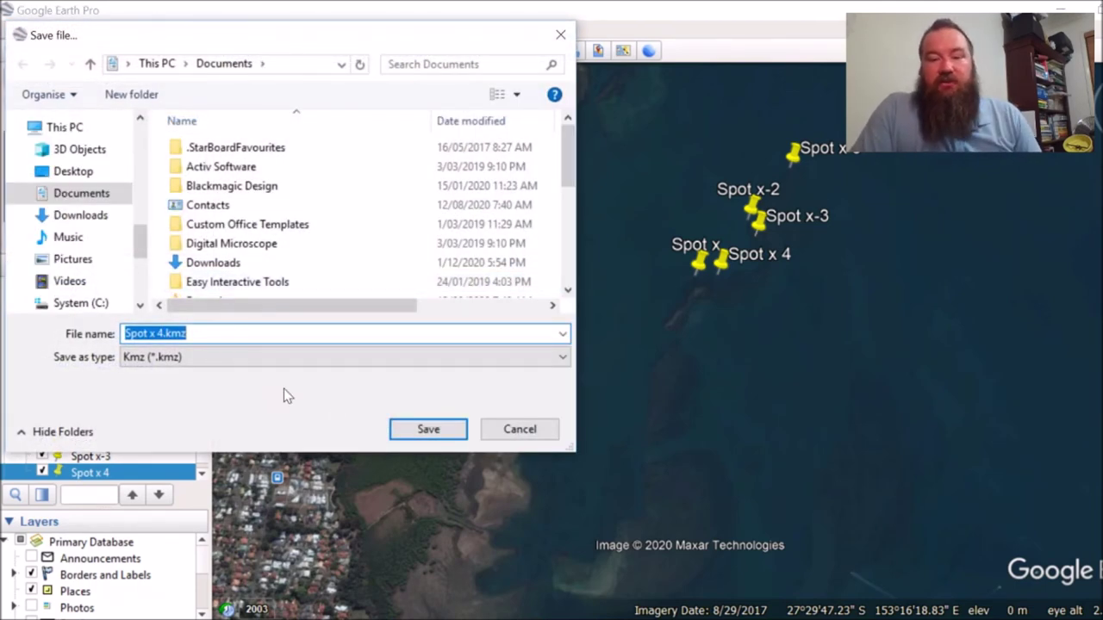
{"action": "left_click", "coordinate": [520, 429]}
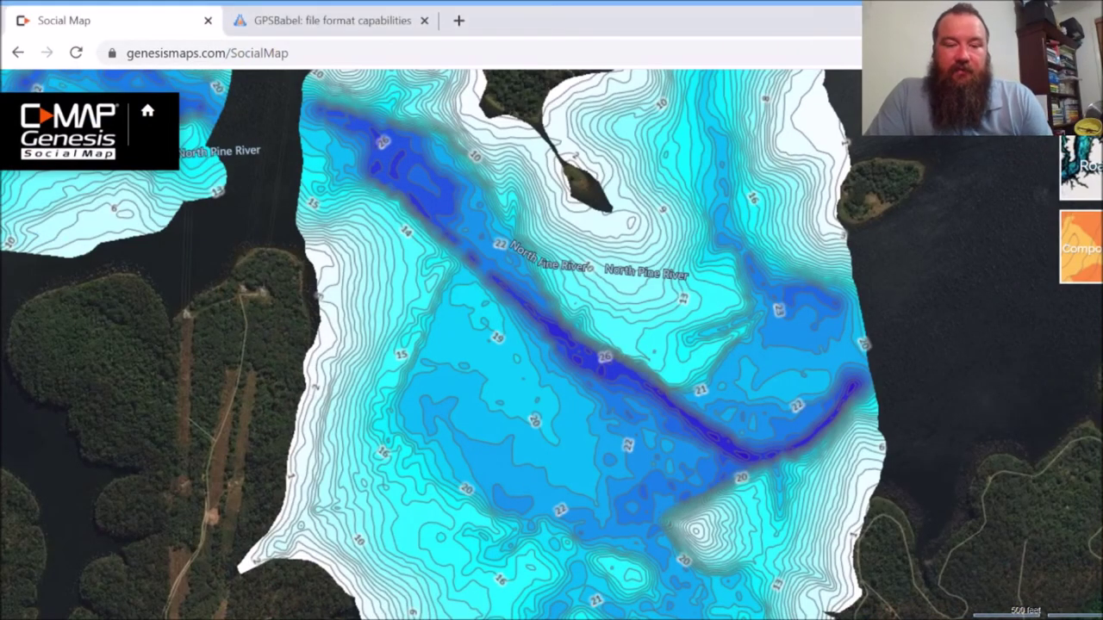
Step: Switch to the GPSBabel capabilities page in the browser and examine which file formats support reading and writing waypoints, tracks and routes
{"action": "left_click", "coordinate": [315, 26]}
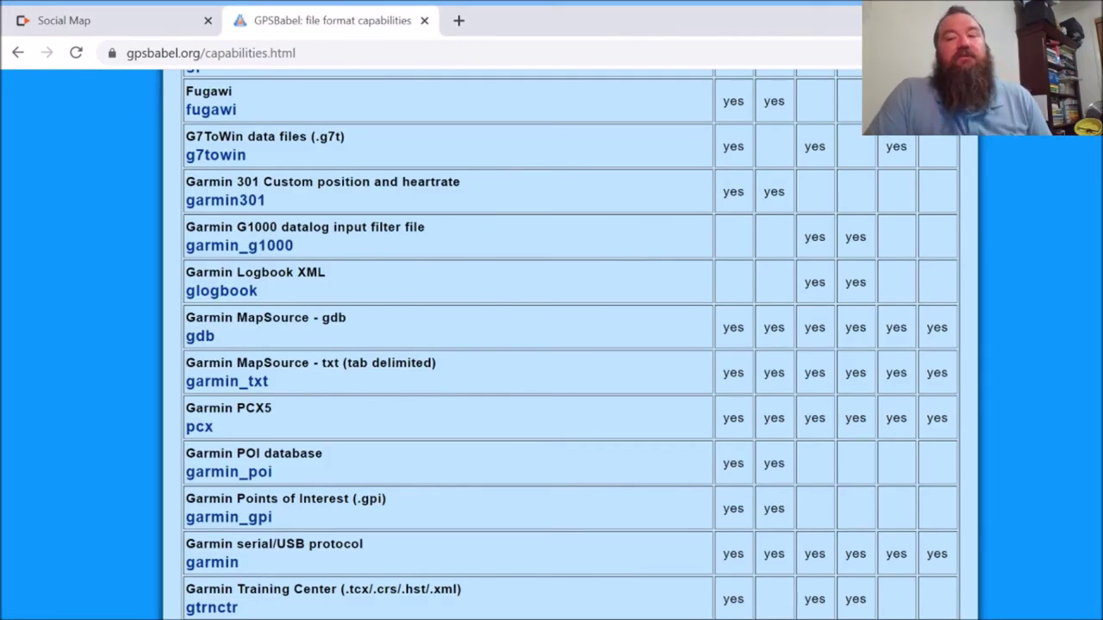
{"action": "key", "text": "Home"}
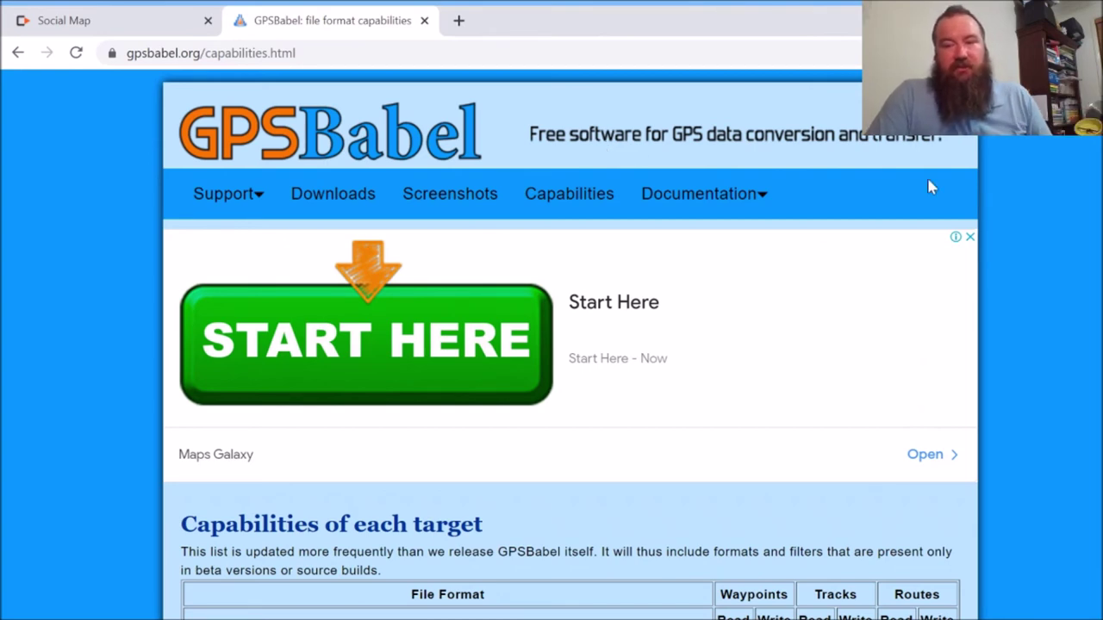
{"action": "scroll", "coordinate": [930, 187], "scroll_direction": "down", "scroll_amount": 6}
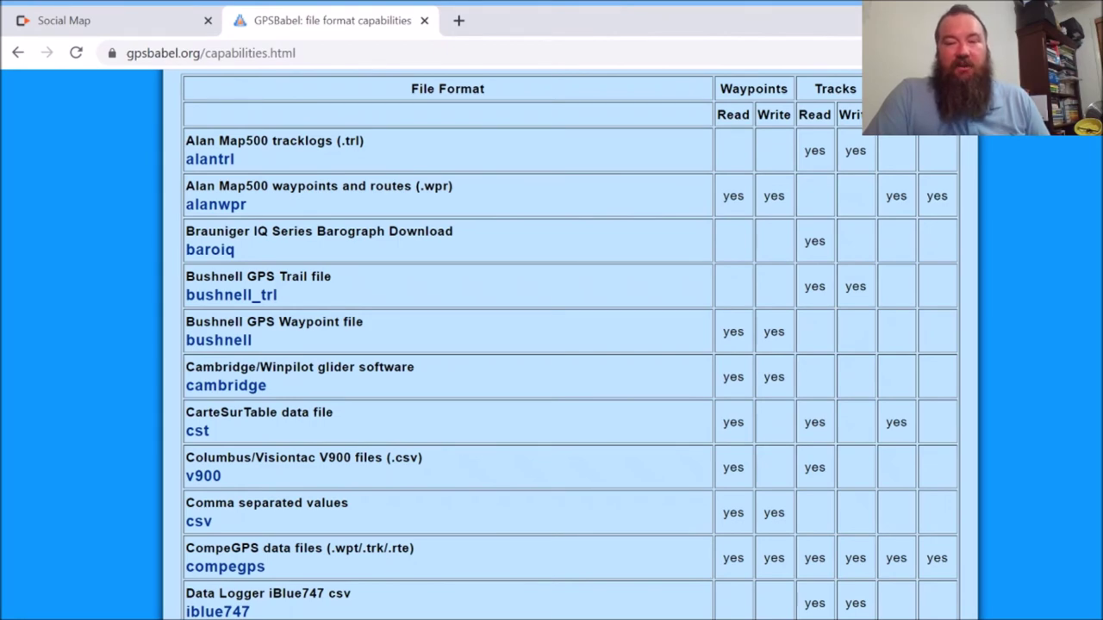
{"action": "scroll", "coordinate": [571, 344], "scroll_direction": "up", "scroll_amount": 5}
{"action": "scroll", "coordinate": [570, 344], "scroll_direction": "up", "scroll_amount": 2}
{"action": "scroll", "coordinate": [570, 345], "scroll_direction": "down", "scroll_amount": 4}
{"action": "scroll", "coordinate": [571, 345], "scroll_direction": "down", "scroll_amount": 12}
{"action": "scroll", "coordinate": [570, 345], "scroll_direction": "down", "scroll_amount": 5}
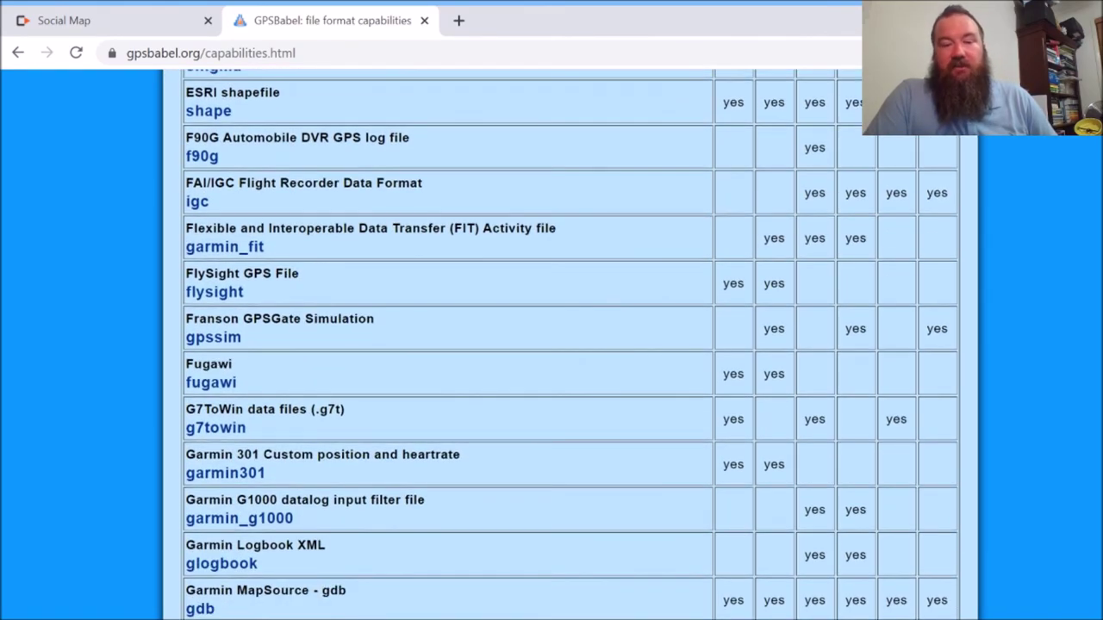
{"action": "scroll", "coordinate": [570, 344], "scroll_direction": "down", "scroll_amount": 1}
{"action": "scroll", "coordinate": [571, 344], "scroll_direction": "down", "scroll_amount": 2}
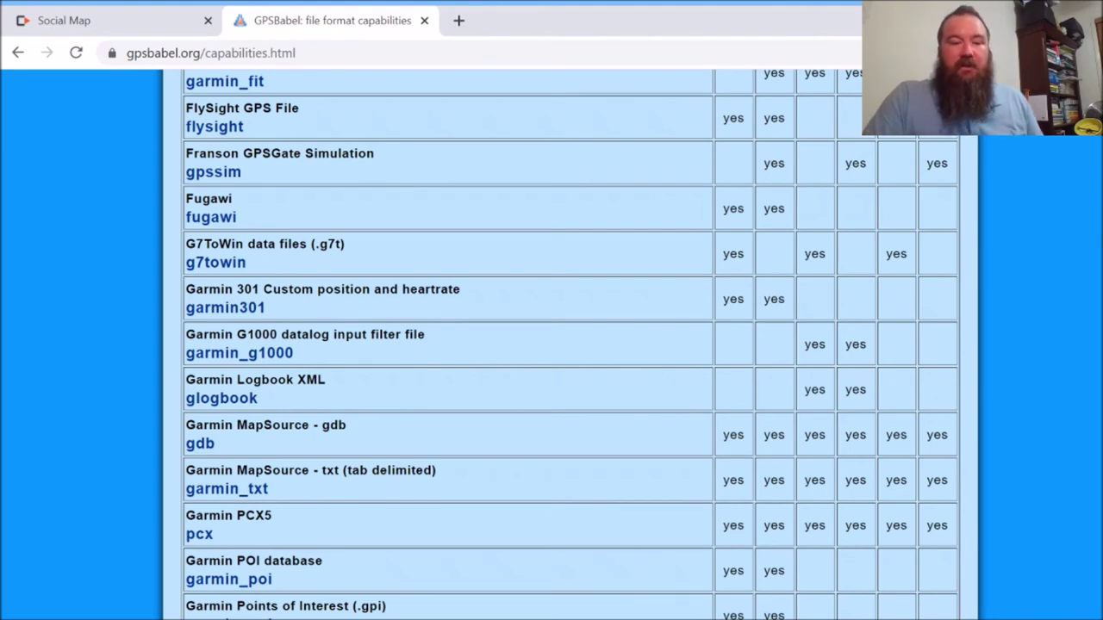
{"action": "scroll", "coordinate": [571, 344], "scroll_direction": "down", "scroll_amount": 1}
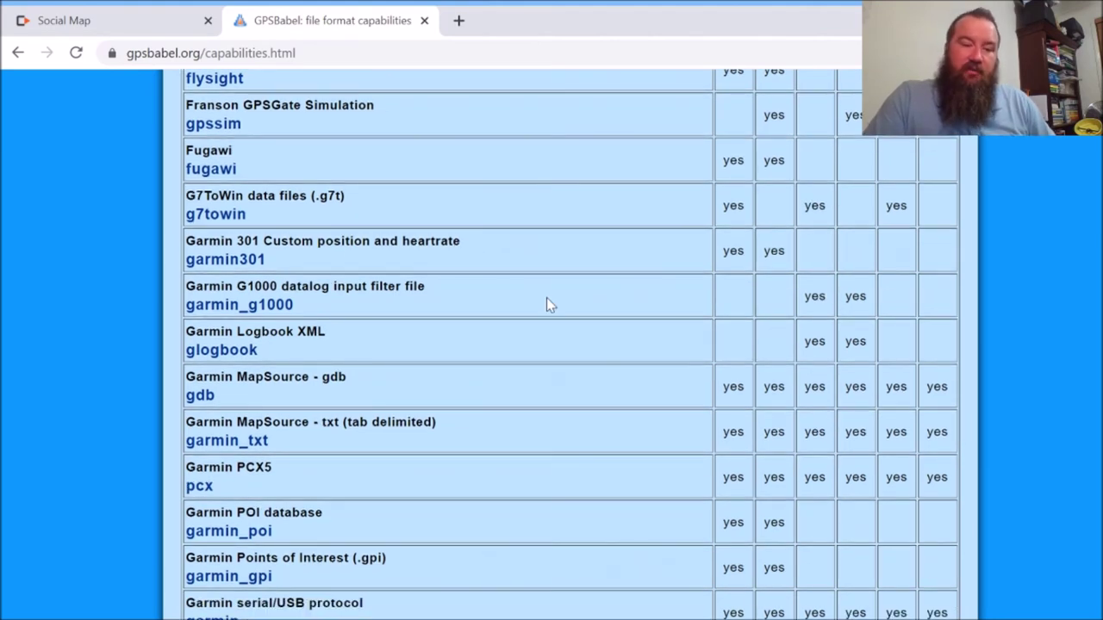